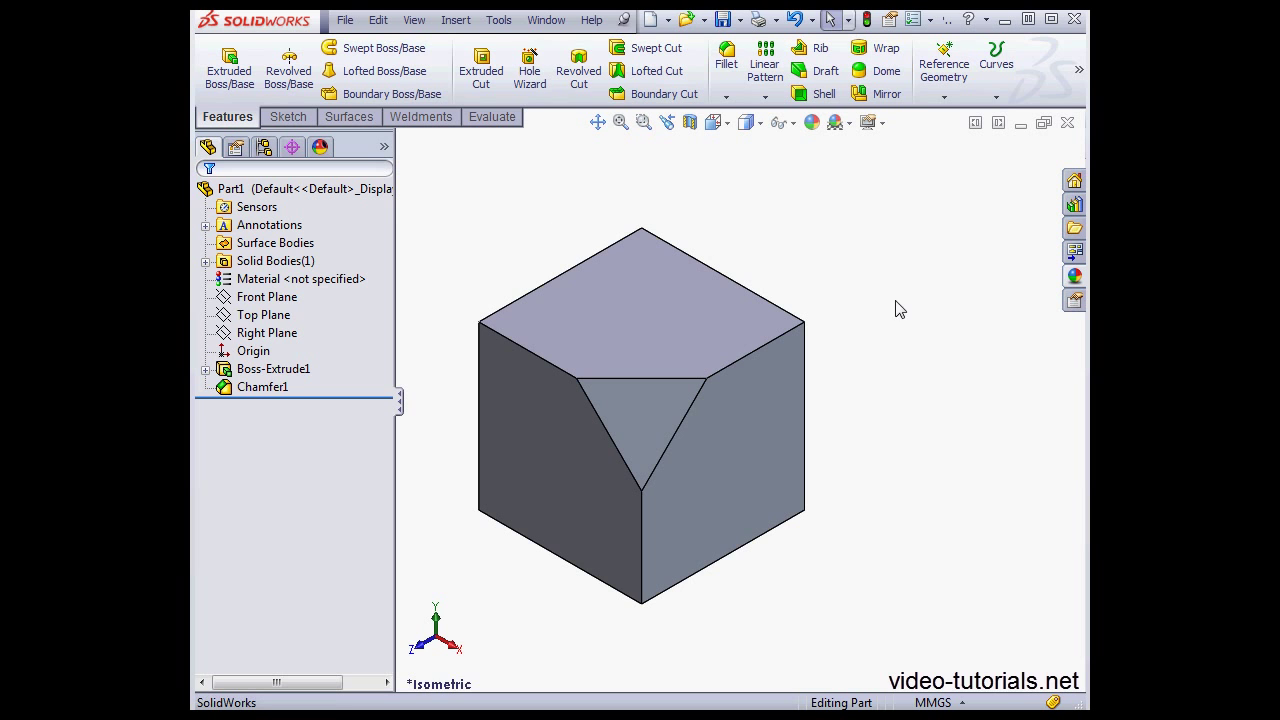
- Pin the Appearances library, show Plastic > High Gloss, and drop green high gloss plastic on the top face
click(1074, 278)
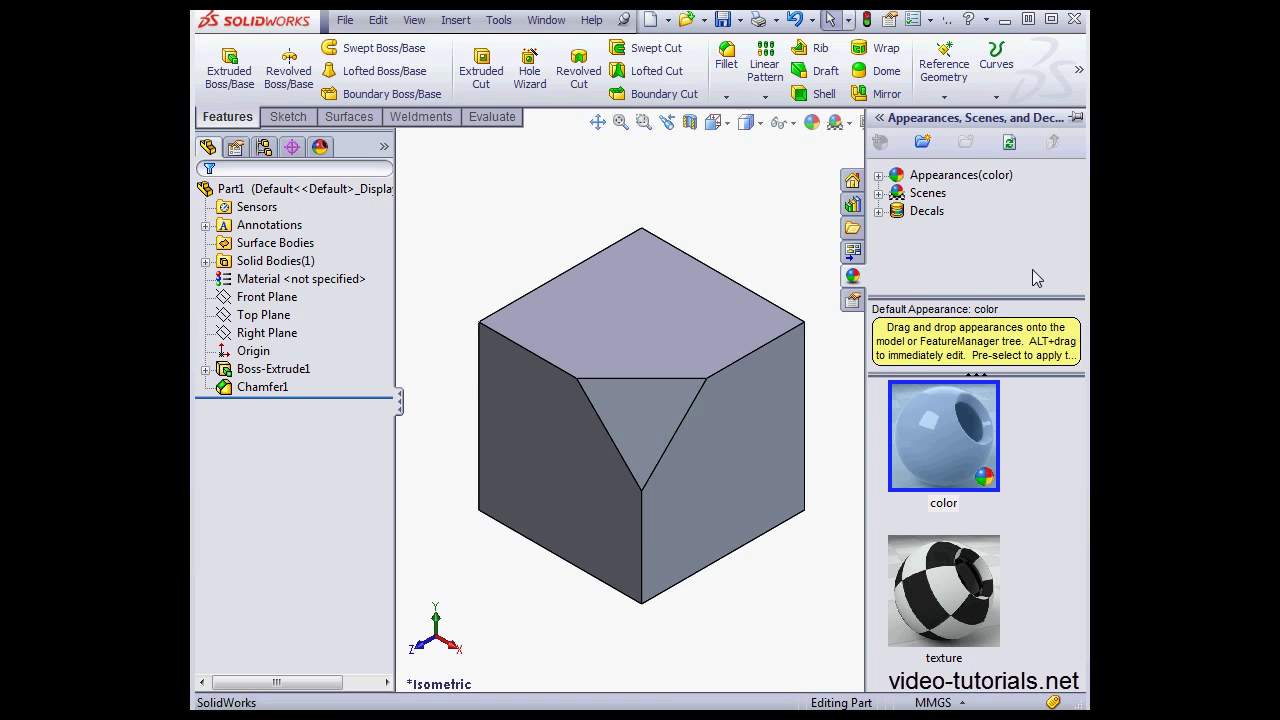
click(1075, 118)
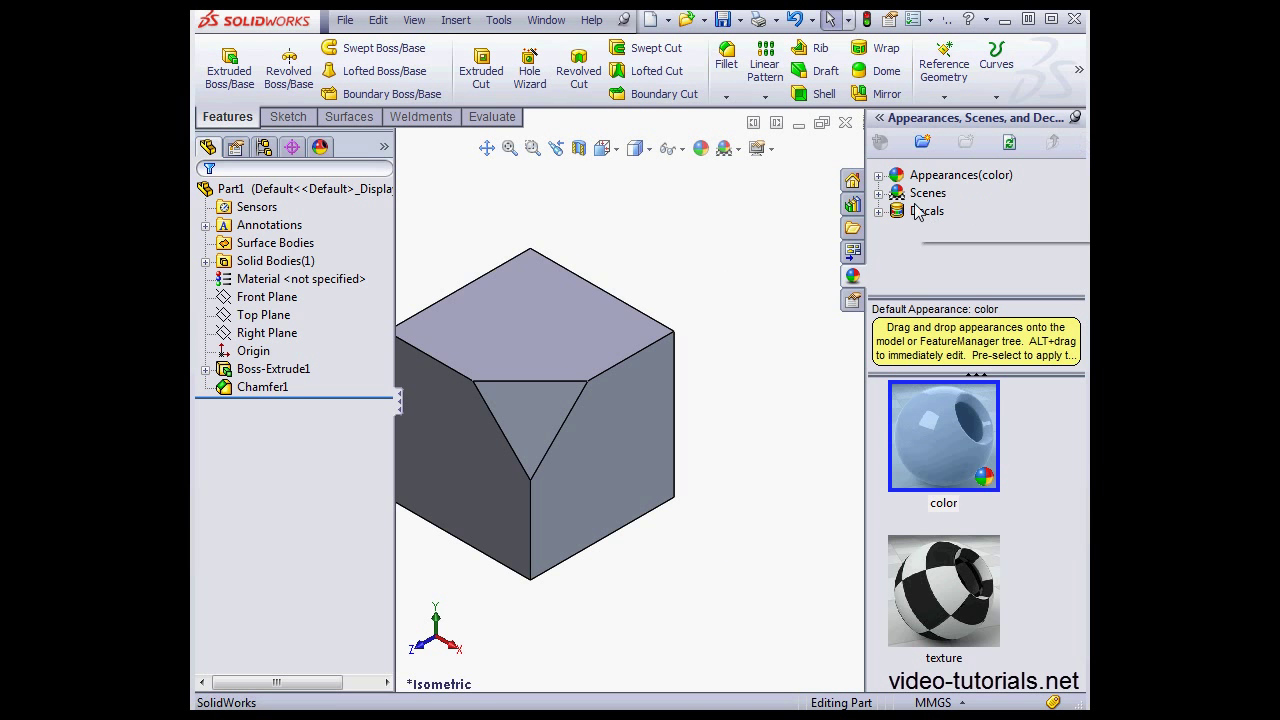
click(879, 176)
click(897, 194)
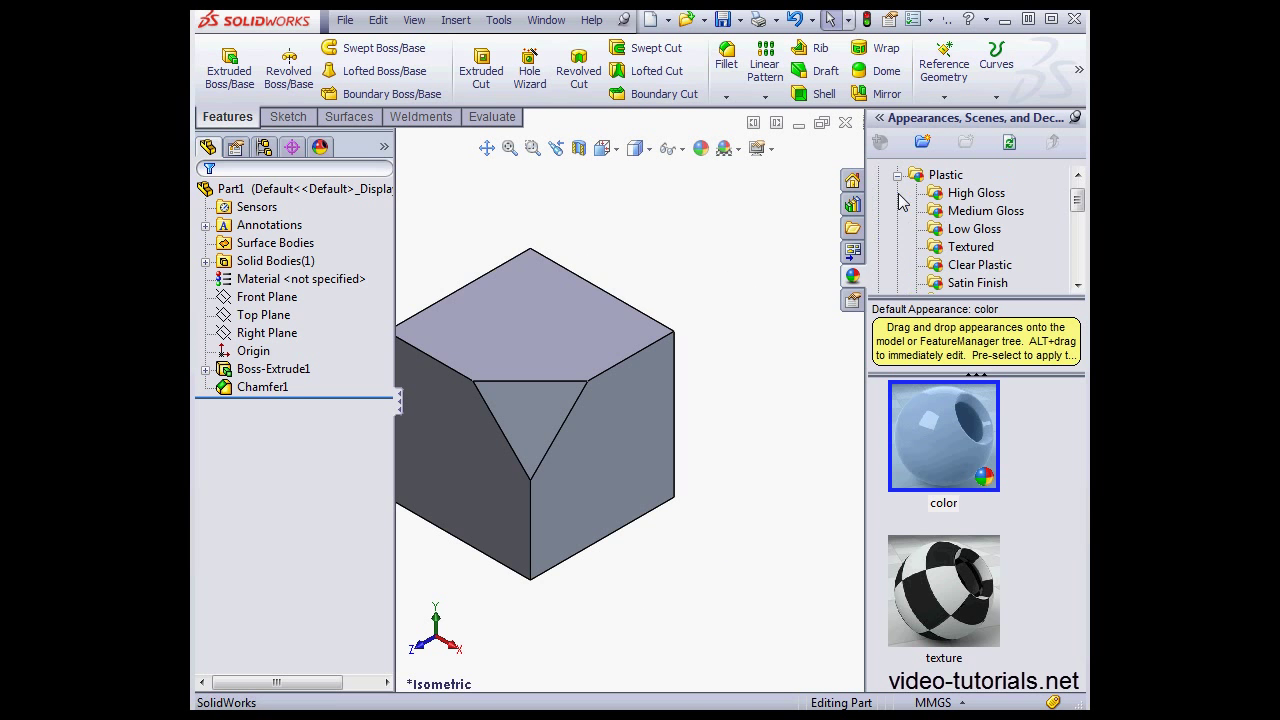
click(962, 193)
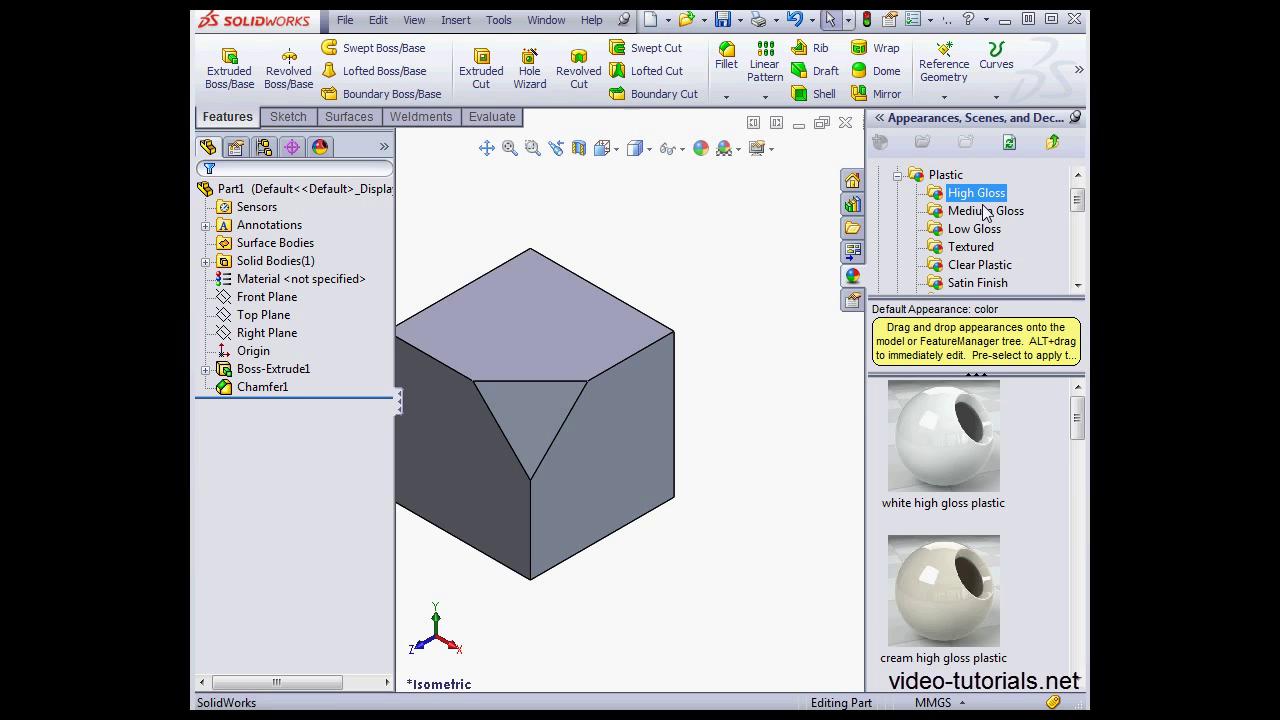
drag(1080, 398, 1083, 573)
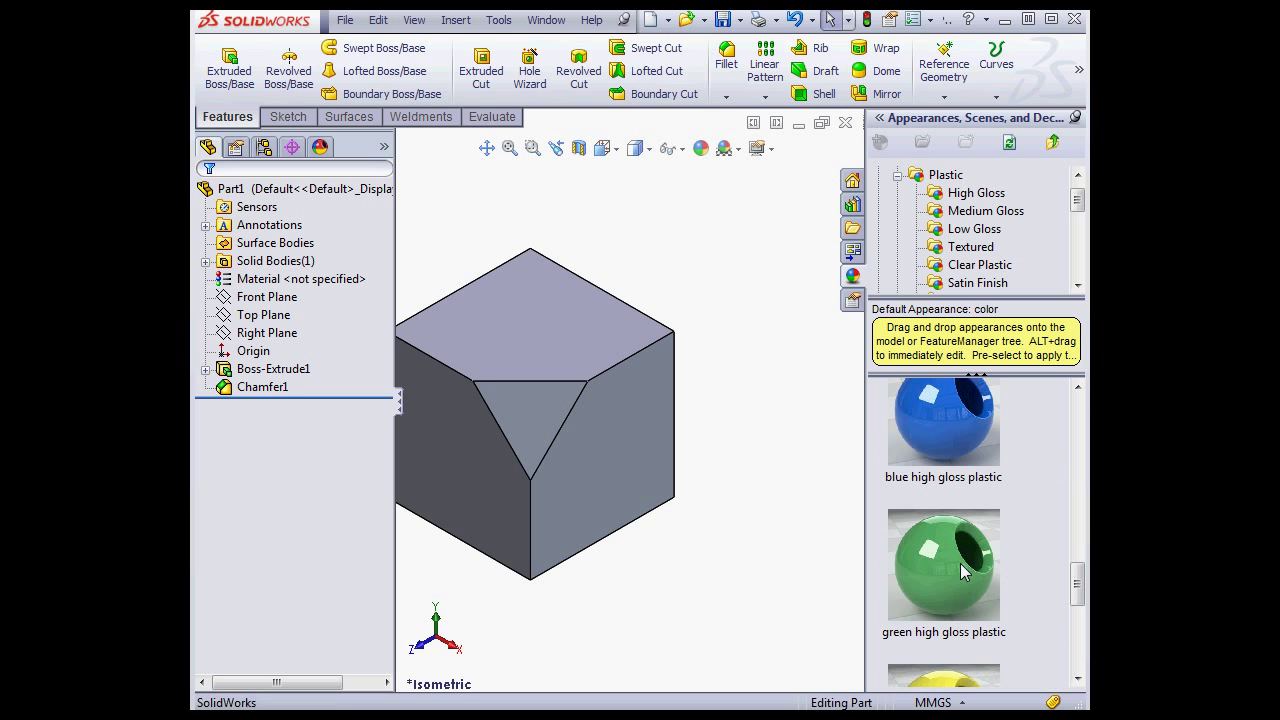
drag(958, 568, 548, 316)
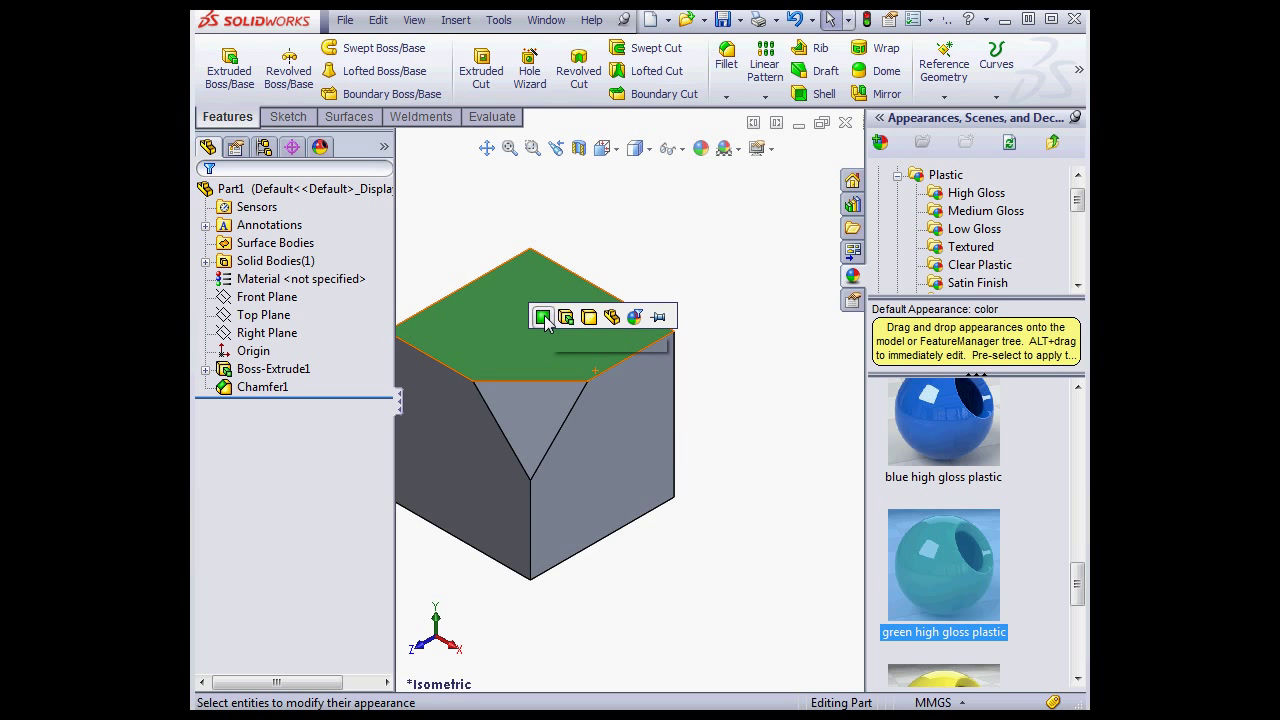
- Pin the Appearance Target palette on Face, then apply blue high gloss plastic right and yellow left
click(660, 318)
drag(628, 291, 697, 205)
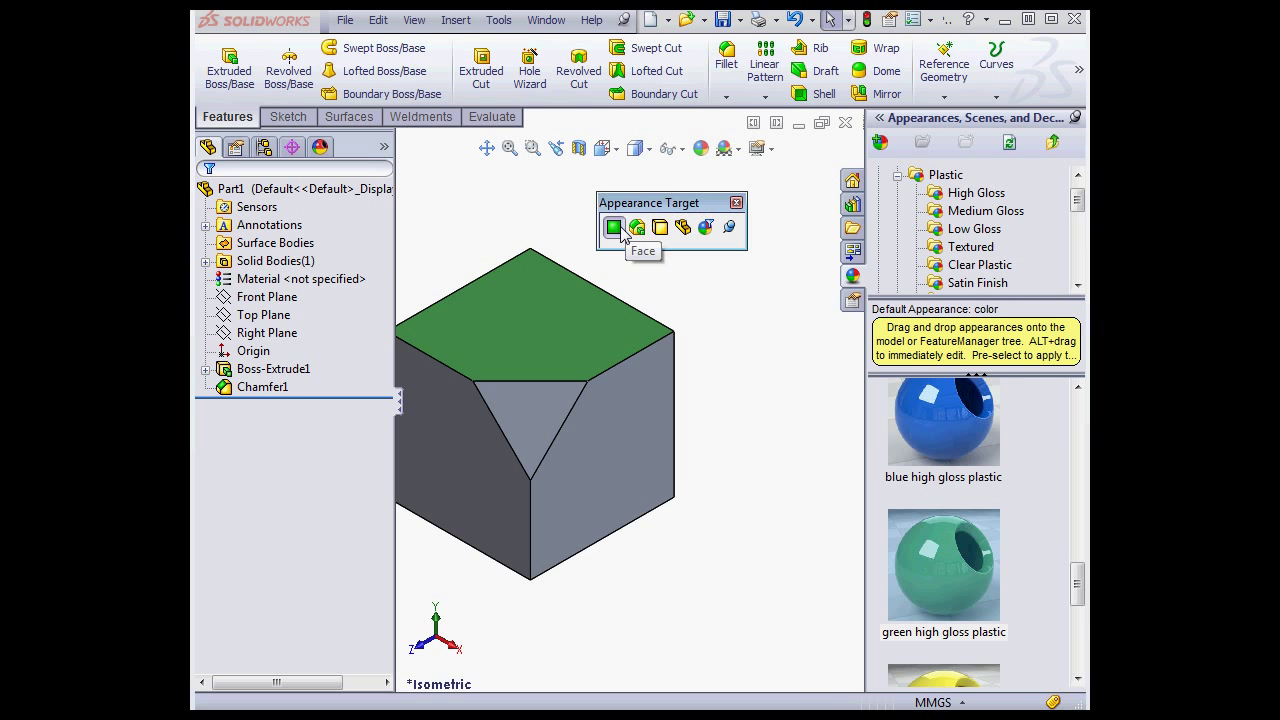
drag(963, 444, 660, 449)
drag(1078, 580, 1078, 608)
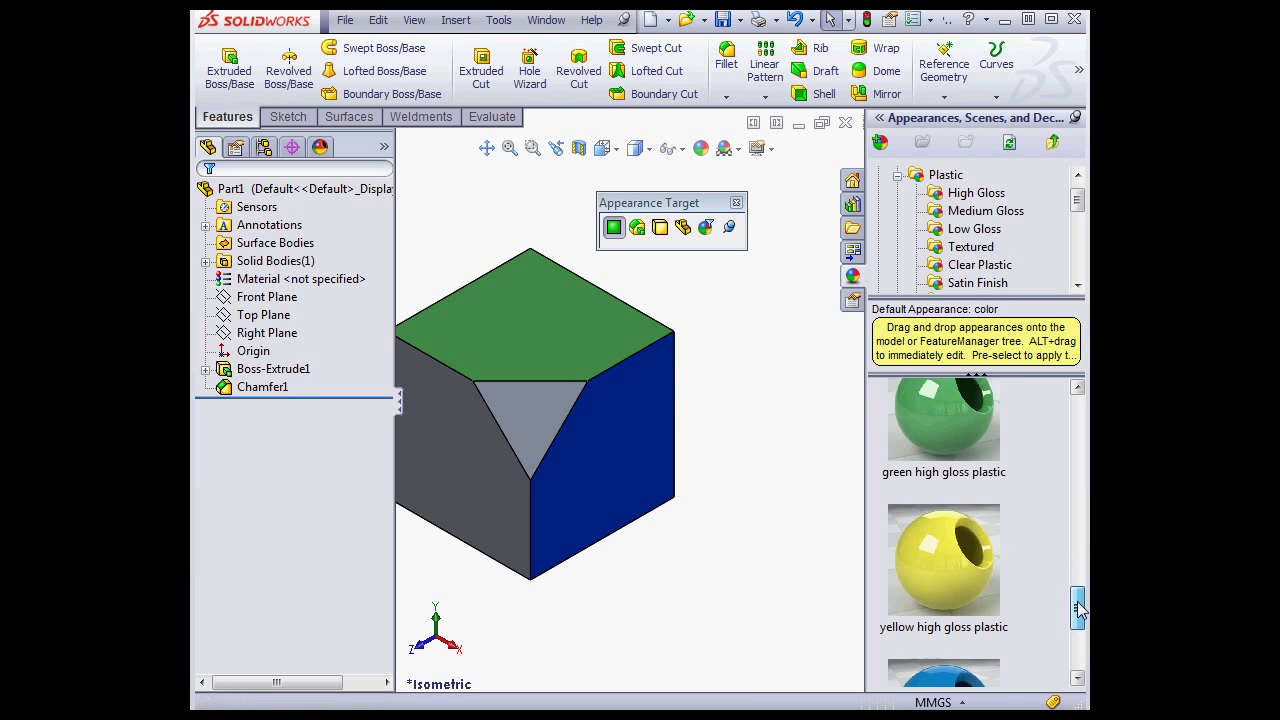
drag(927, 557, 536, 301)
- Copy the top face's green appearance and paste it onto the cube's left face
right_click(536, 301)
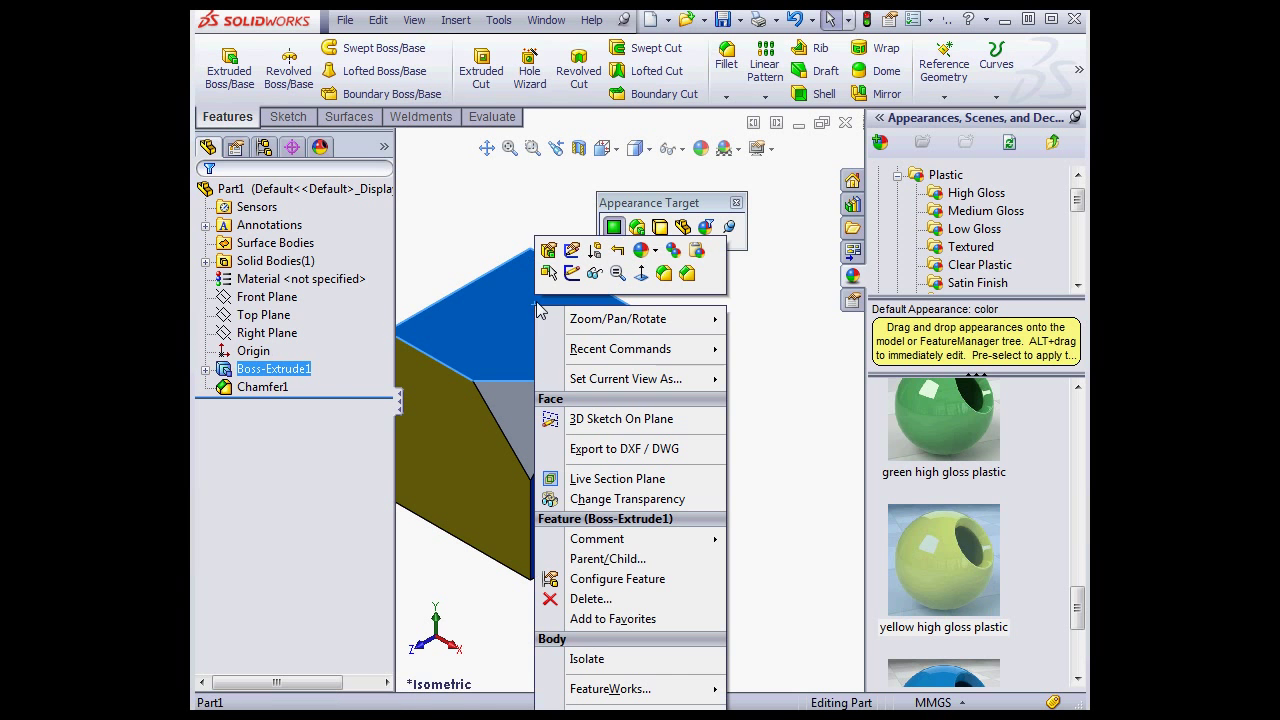
click(679, 248)
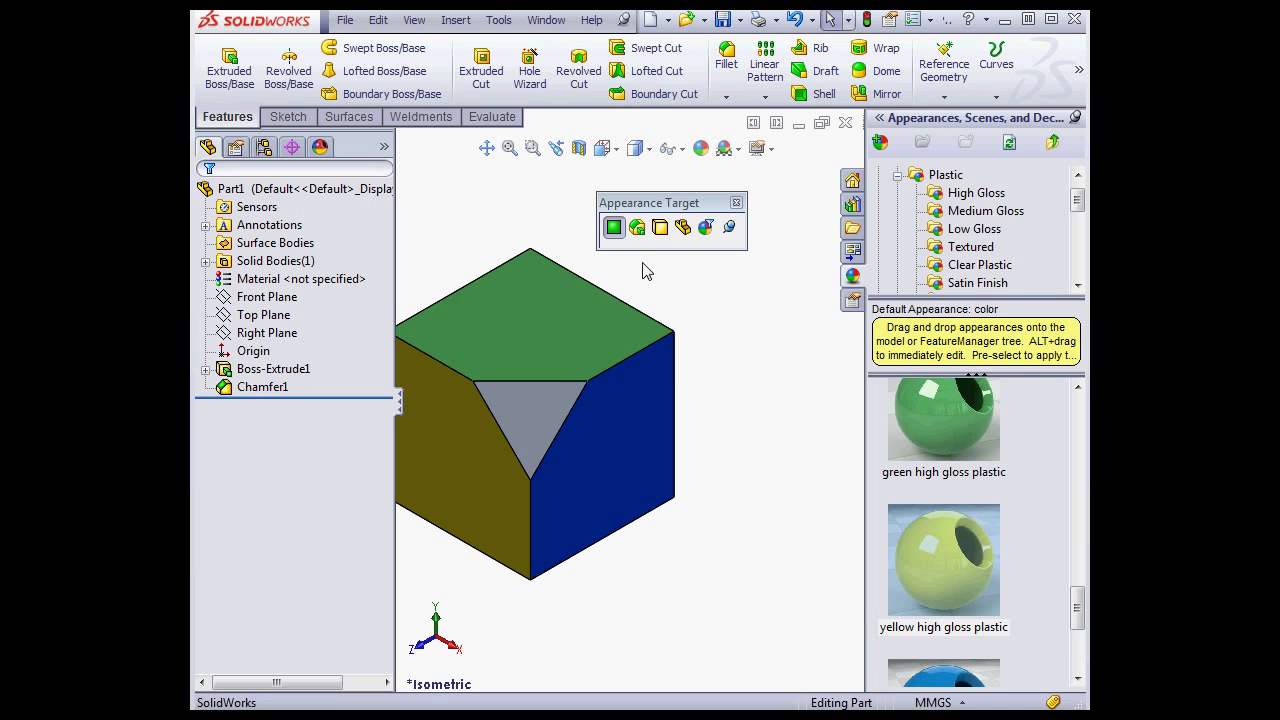
right_click(425, 408)
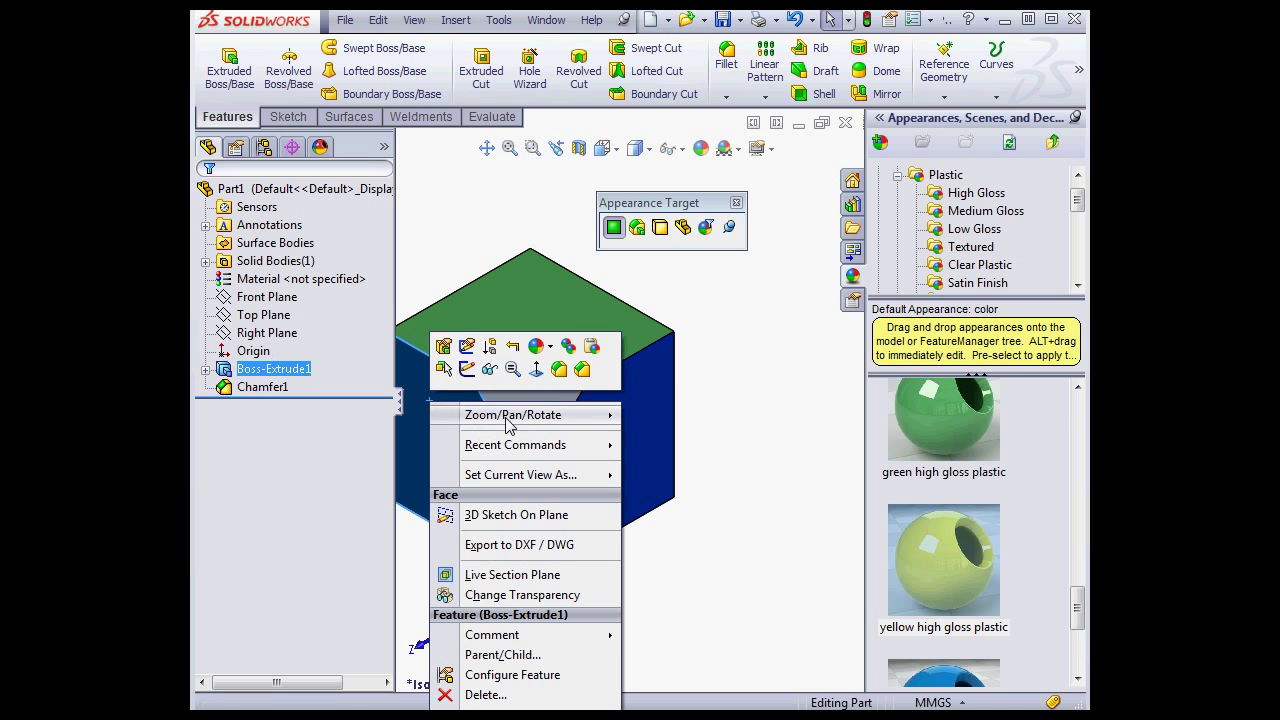
click(592, 345)
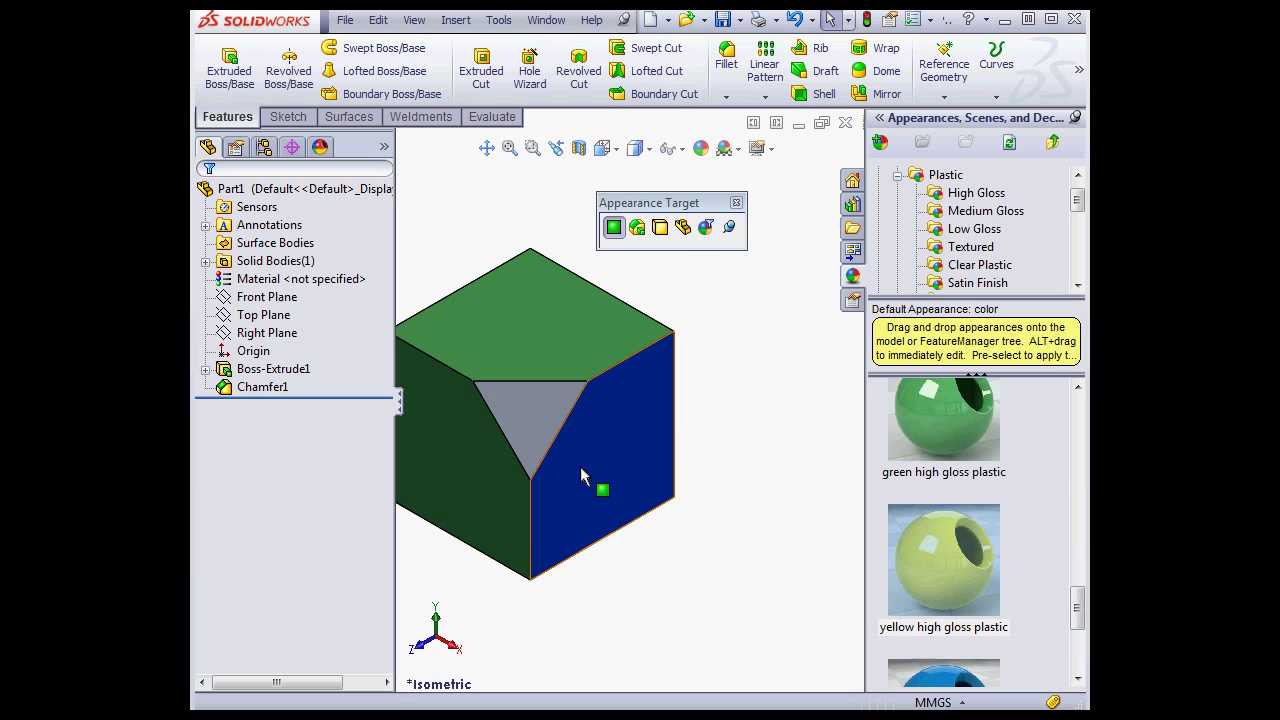
- Change the appearance target level and apply red high gloss plastic over the green faces
click(706, 228)
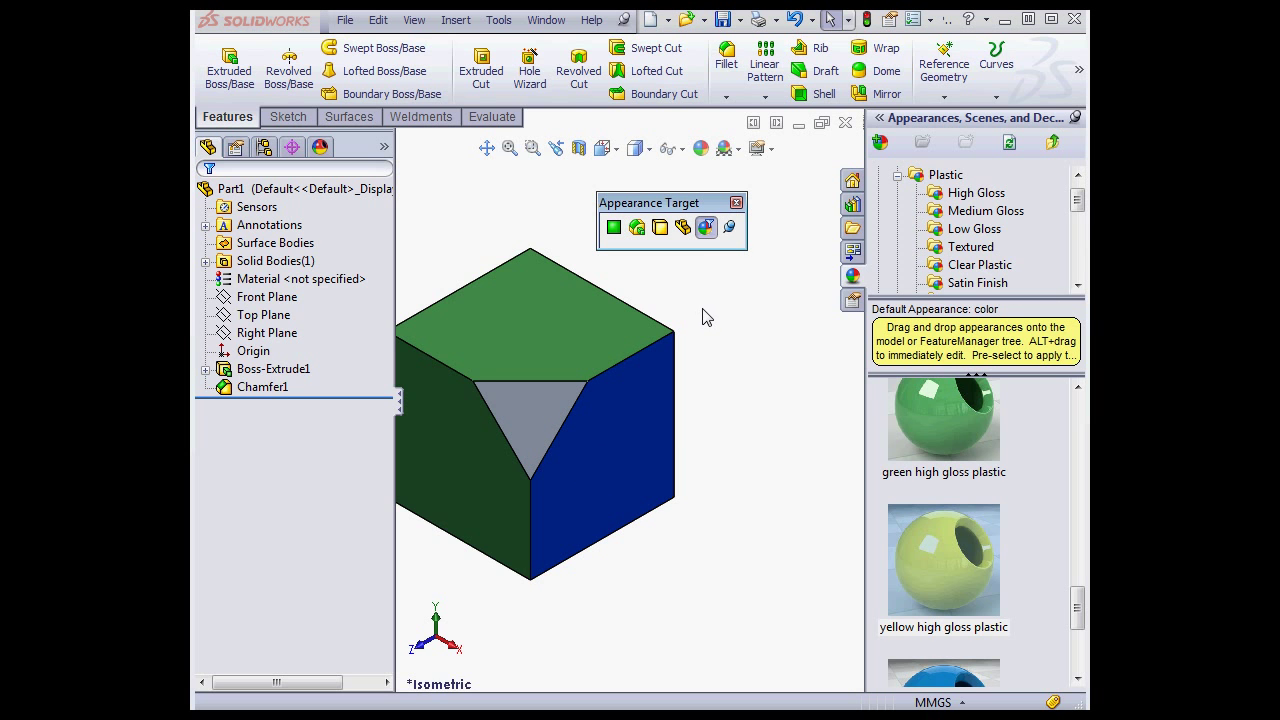
drag(1078, 608, 1086, 555)
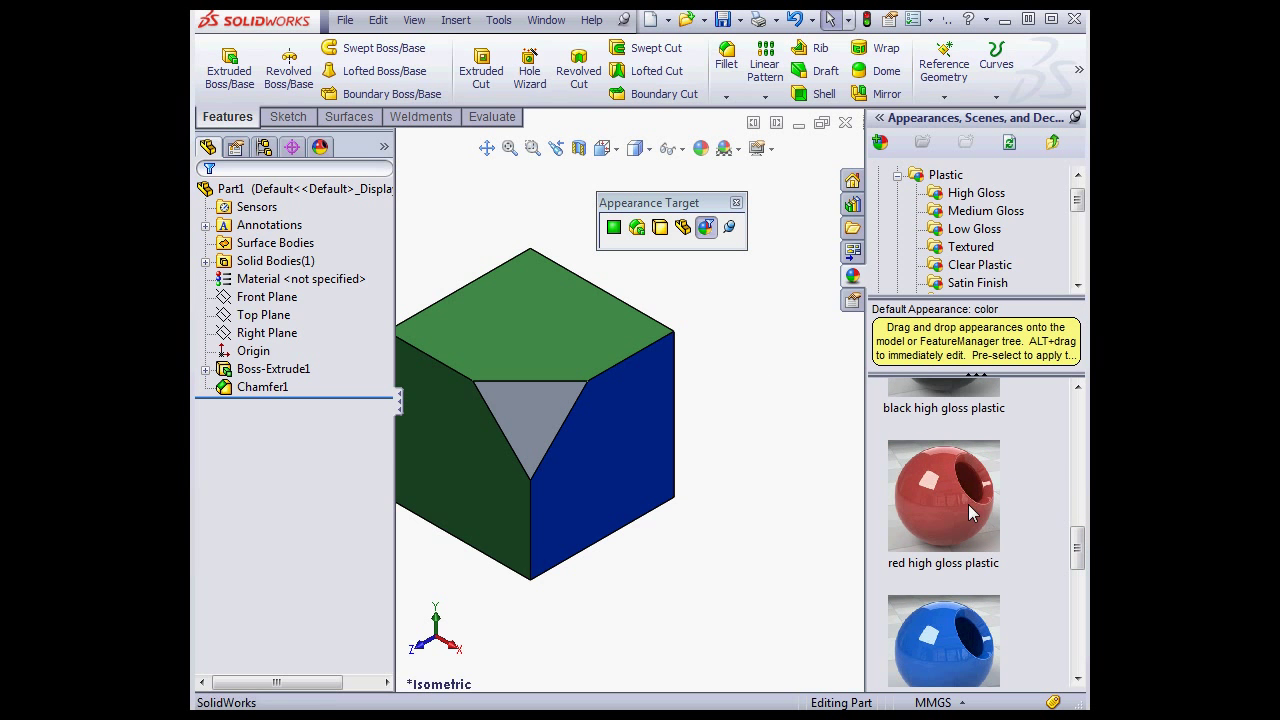
drag(968, 504, 587, 323)
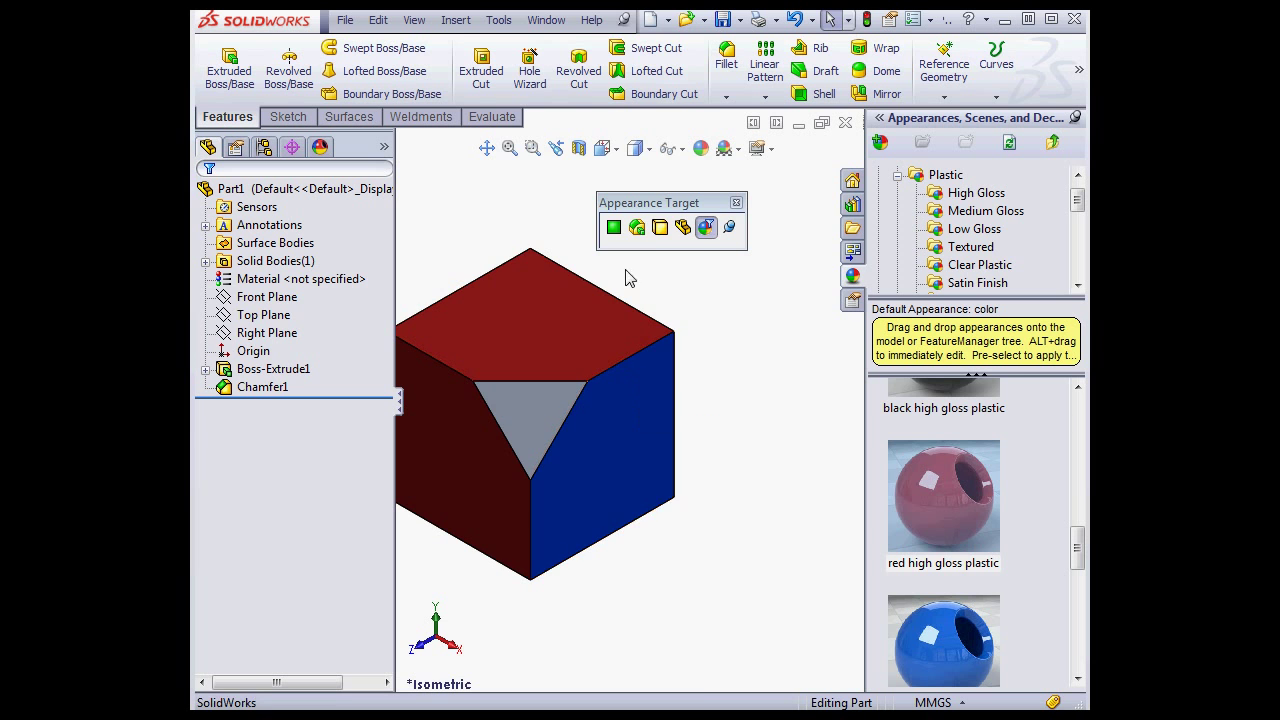
- Turn on the PhotoView 360 add-in from Tools > Add-Ins
click(499, 20)
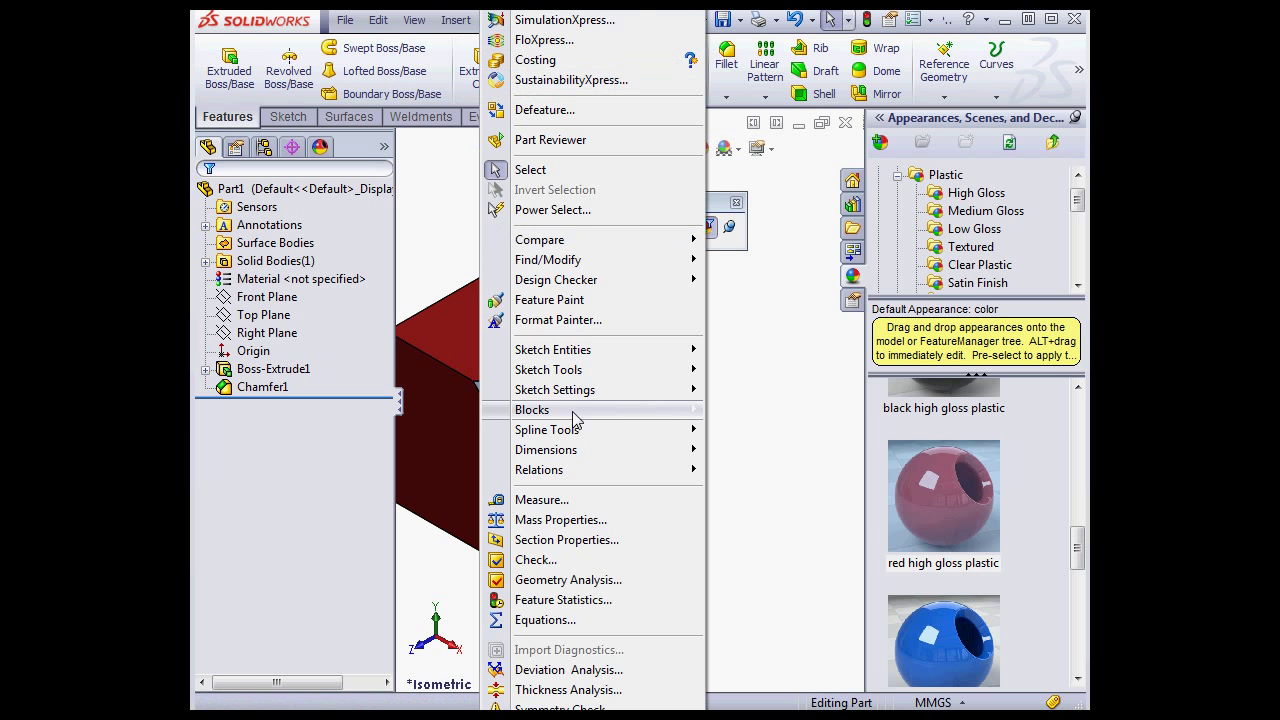
click(565, 712)
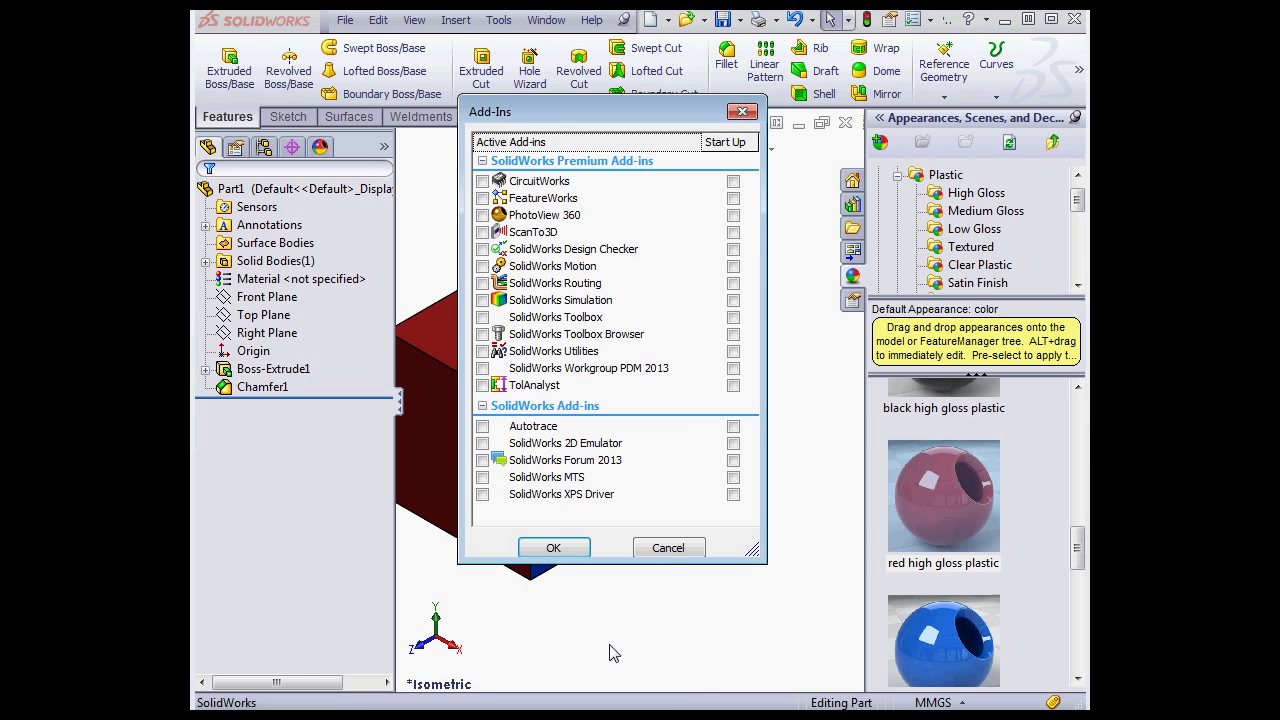
click(483, 215)
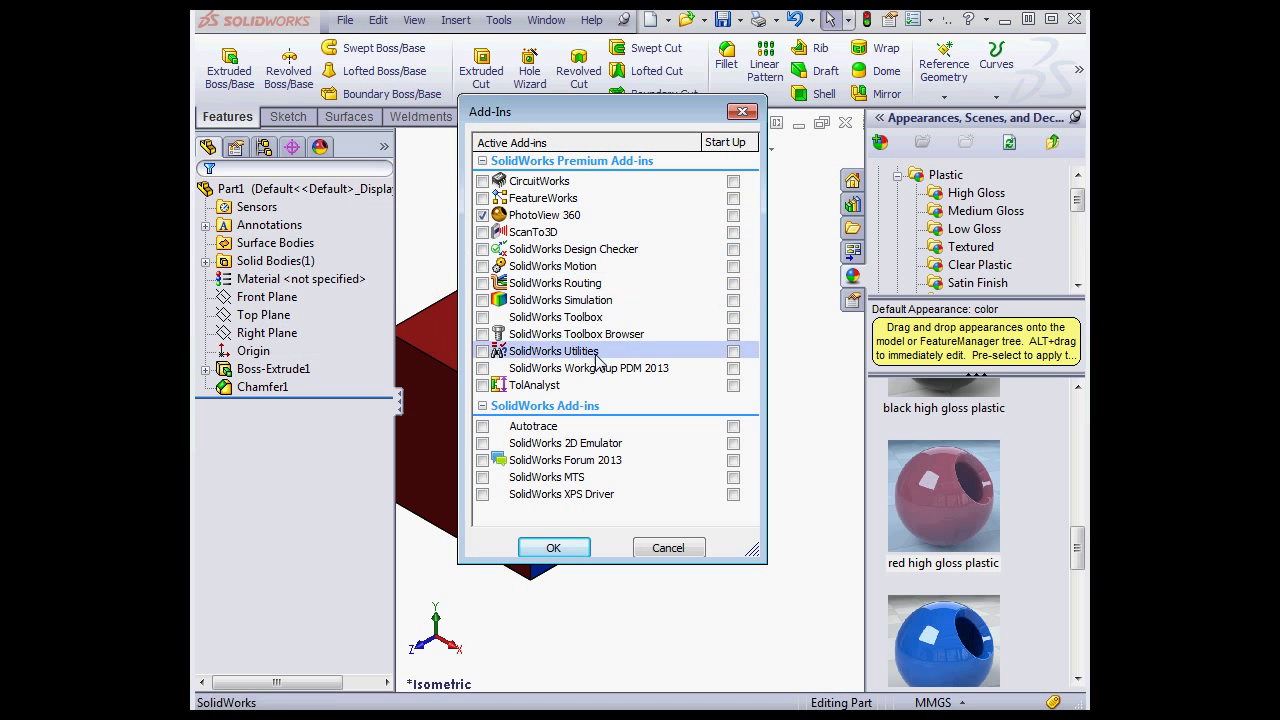
key(Return)
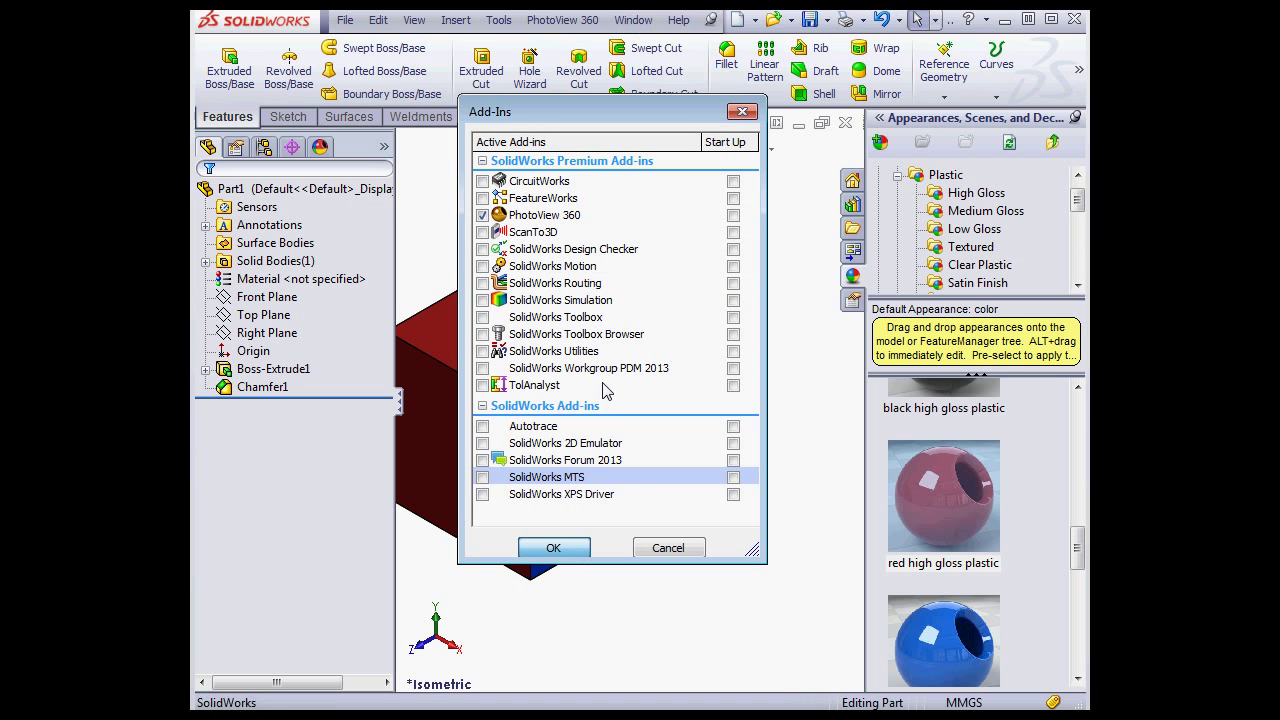
- Remove the red face appearance from the cube's top face, returning it to default grey
click(562, 20)
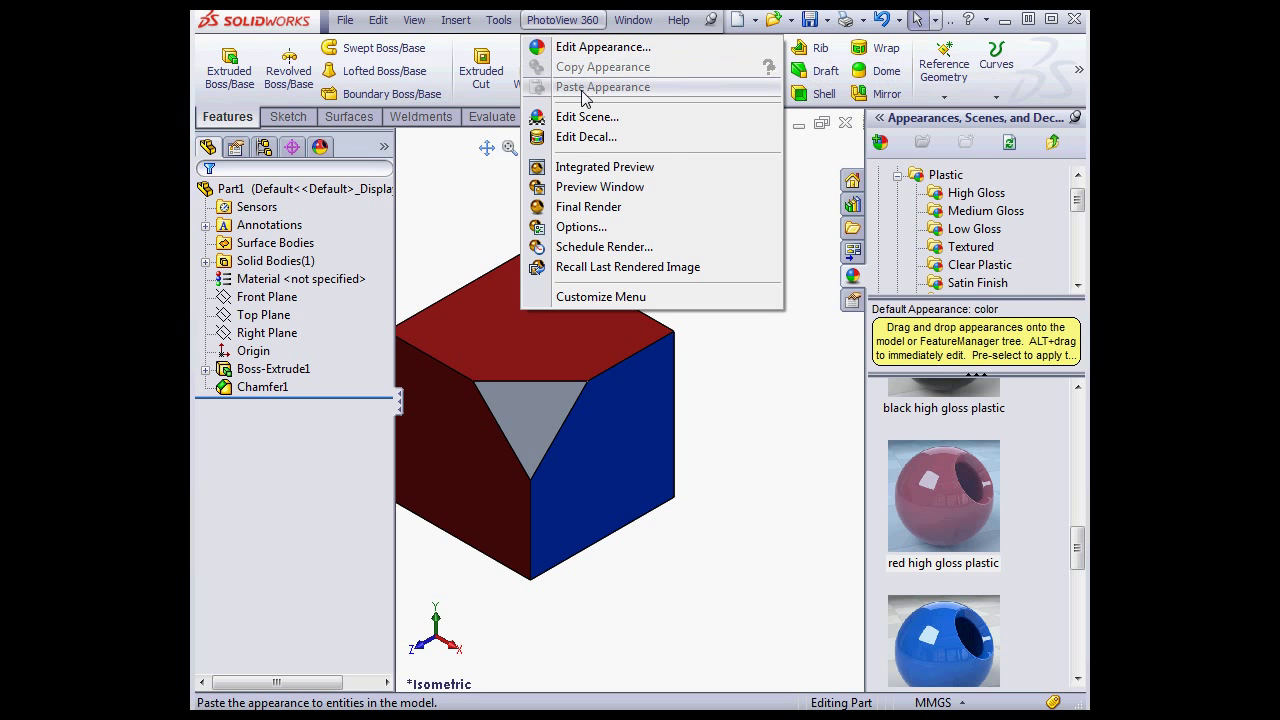
click(477, 200)
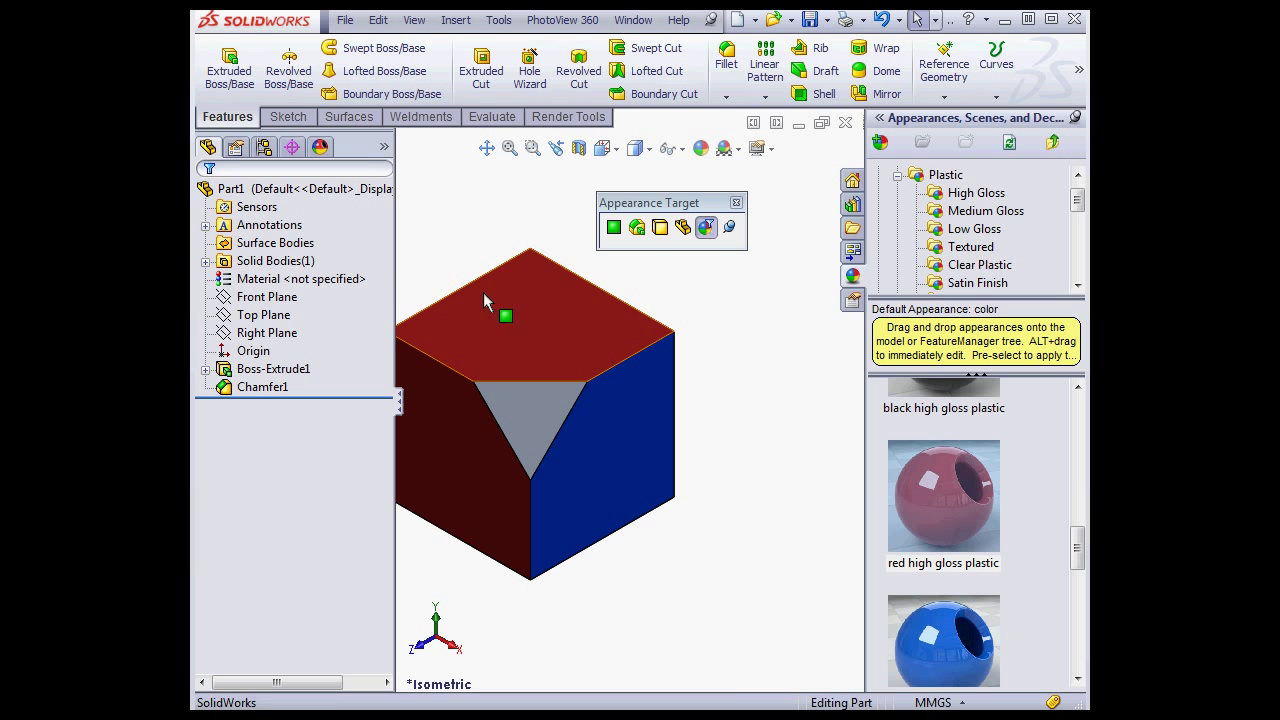
right_click(546, 299)
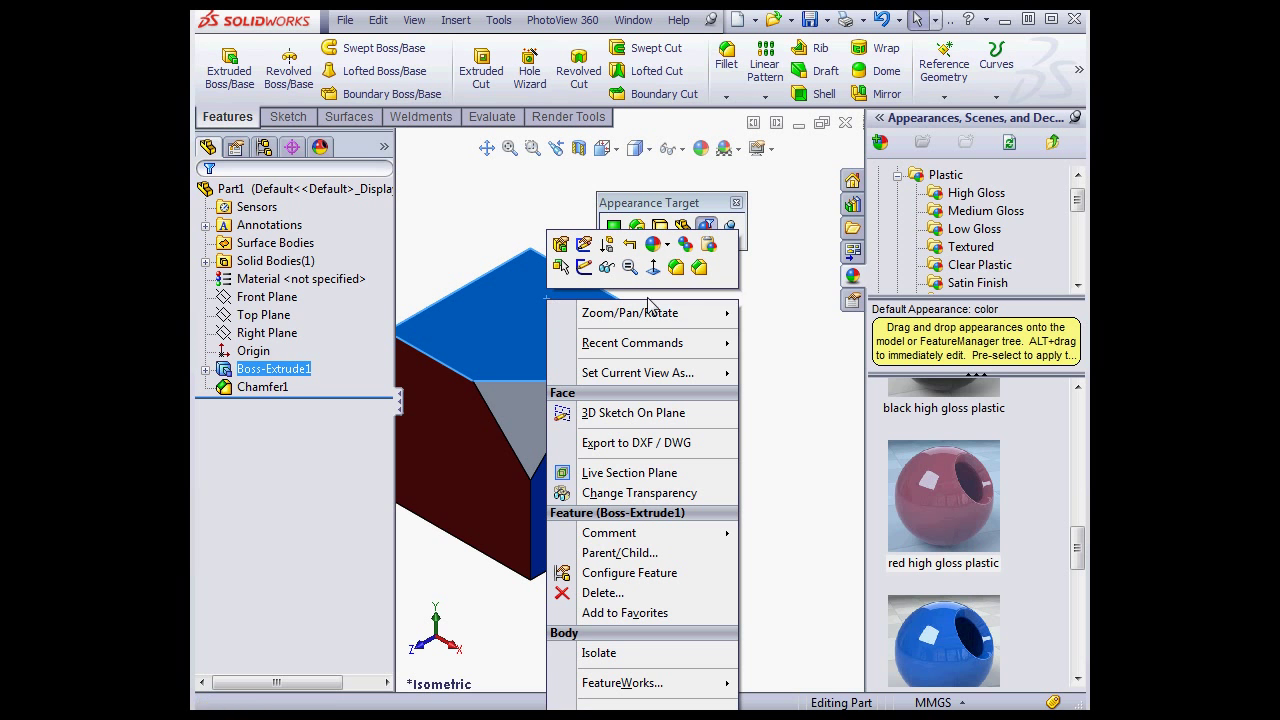
click(669, 247)
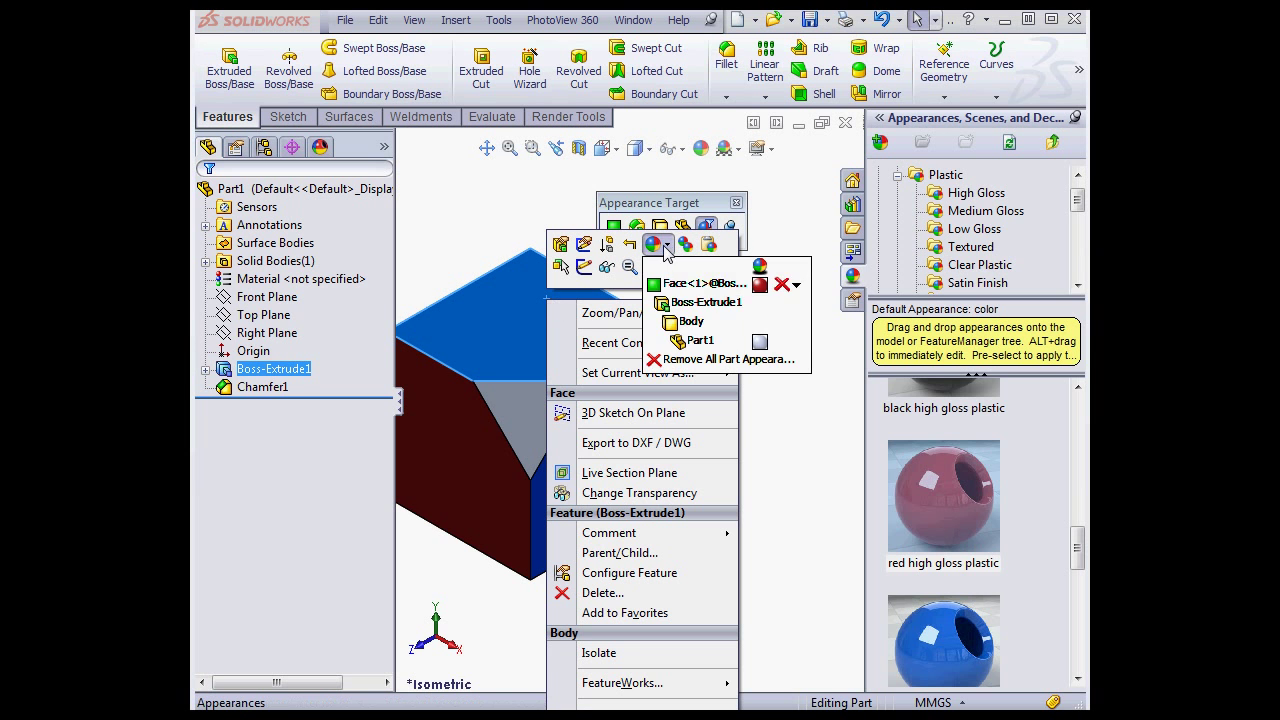
click(779, 283)
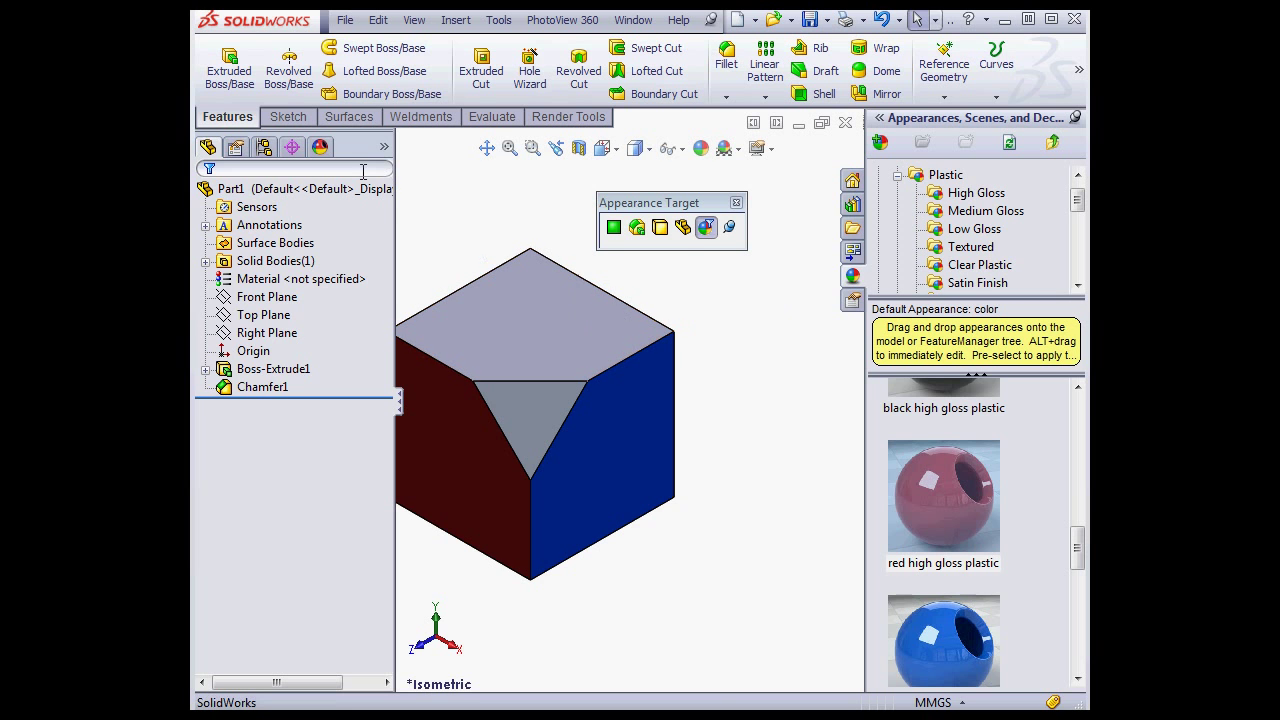
- Delete the blue and red high gloss plastic appearances from the DisplayManager list
click(320, 147)
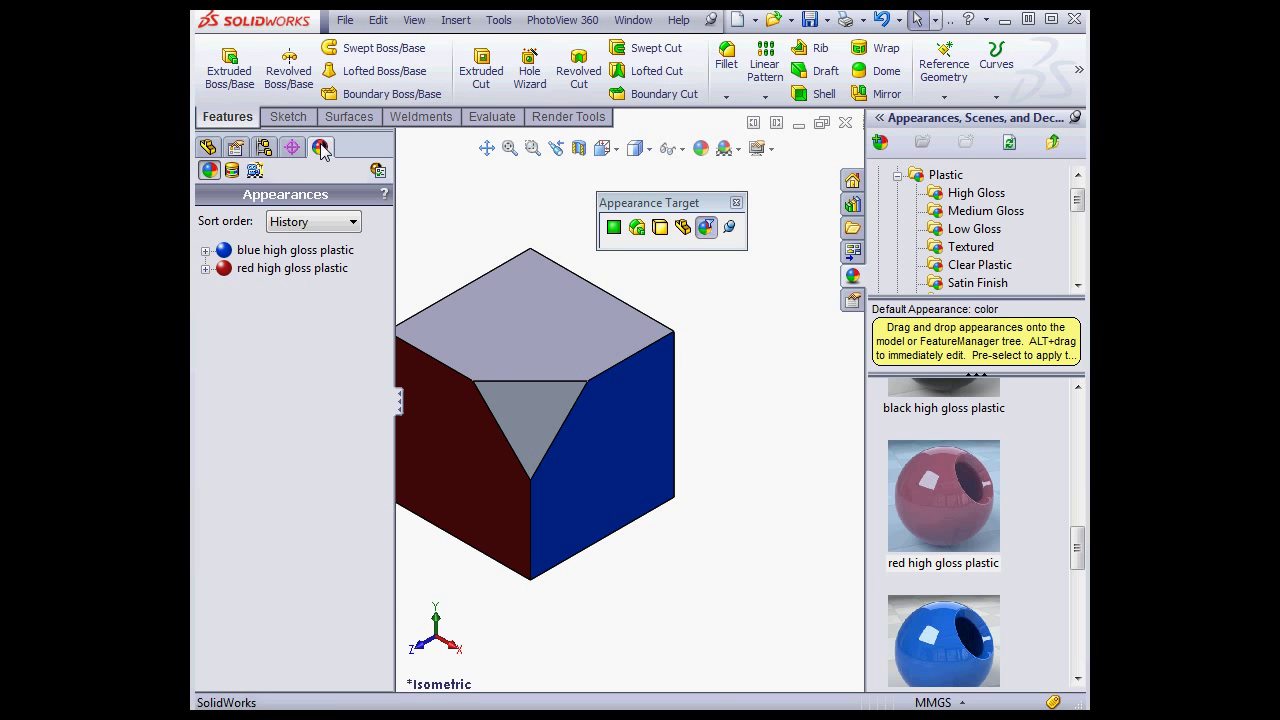
click(255, 252)
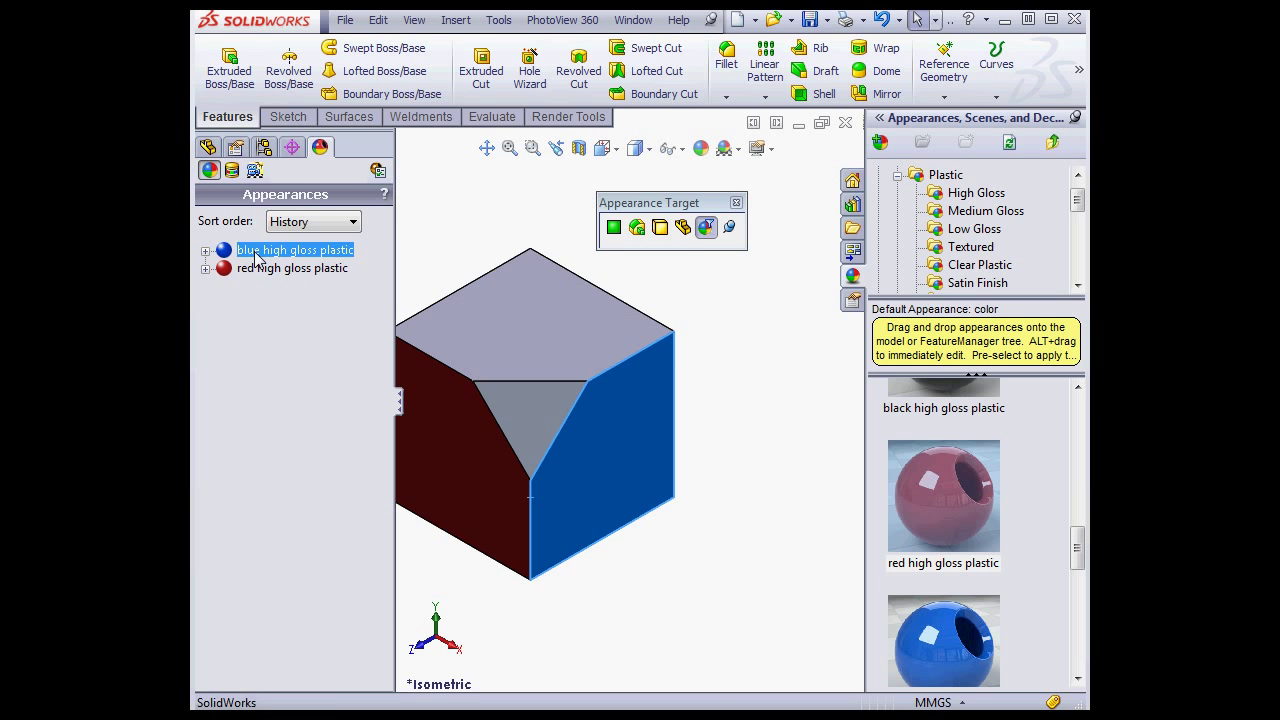
key(Delete)
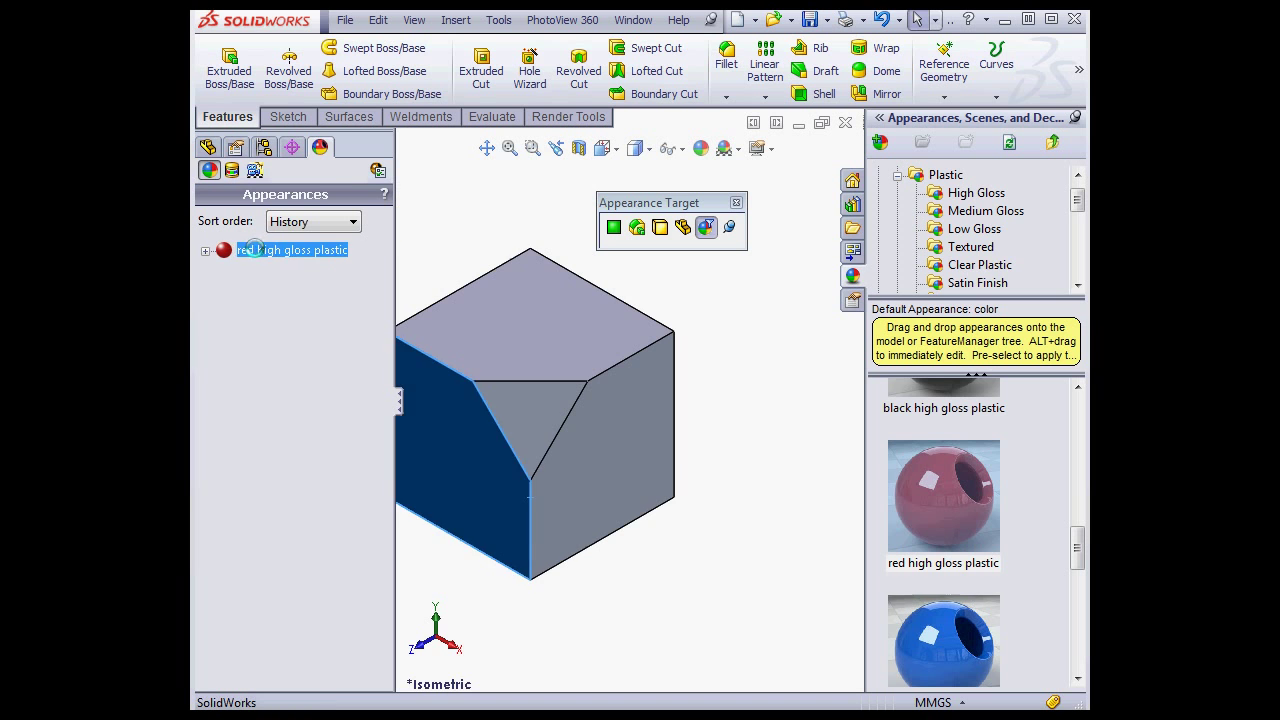
key(Delete)
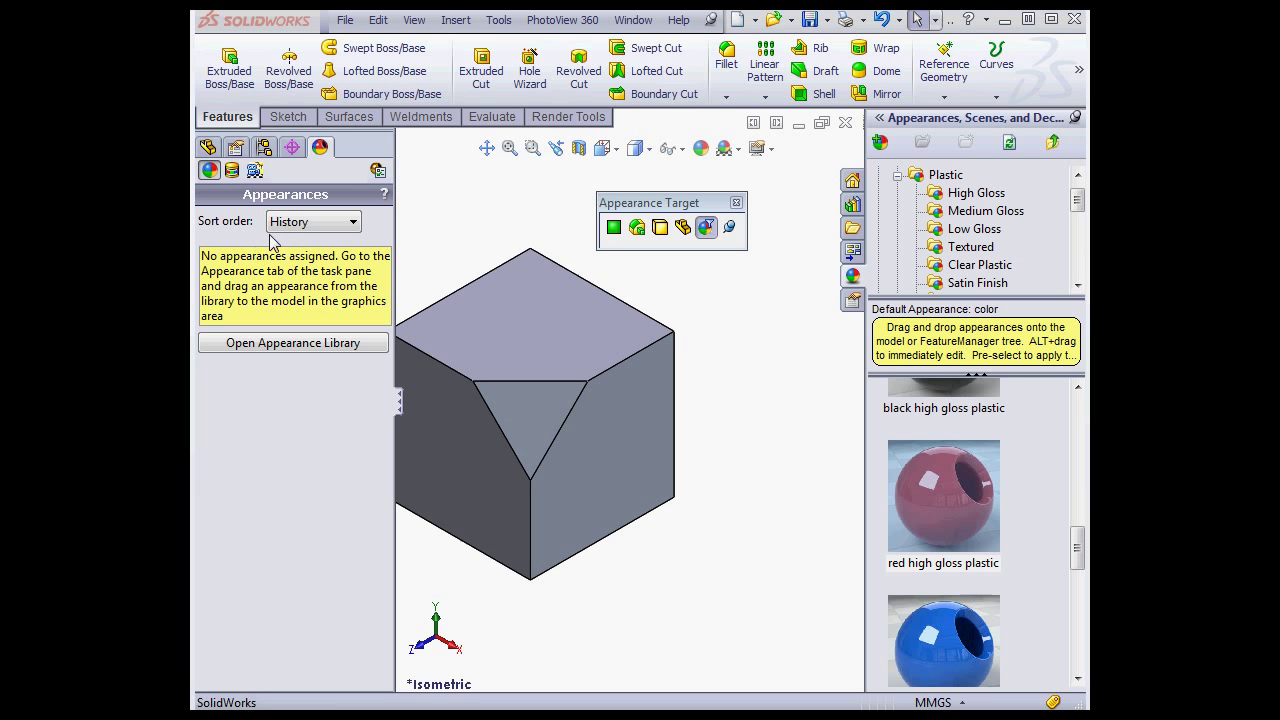
- Edit the body's color appearance, setting Advanced > Illumination Round sharp edges to 5.00mm
right_click(525, 296)
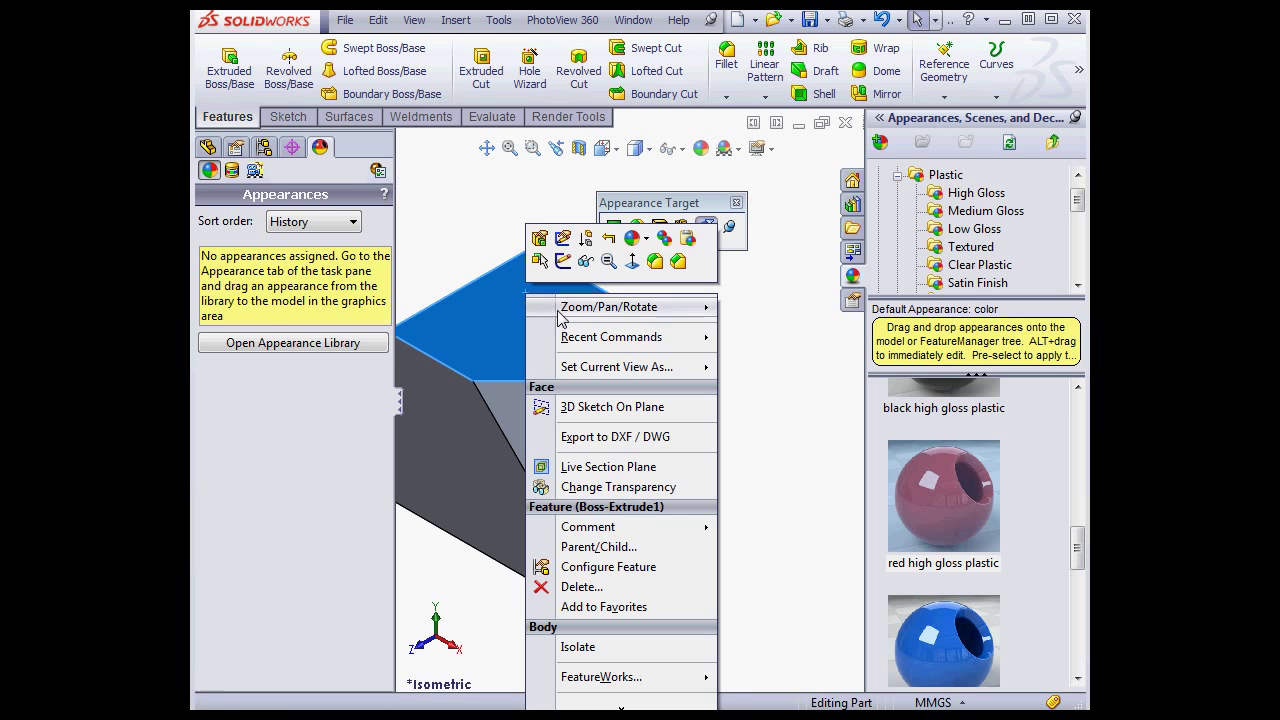
click(646, 240)
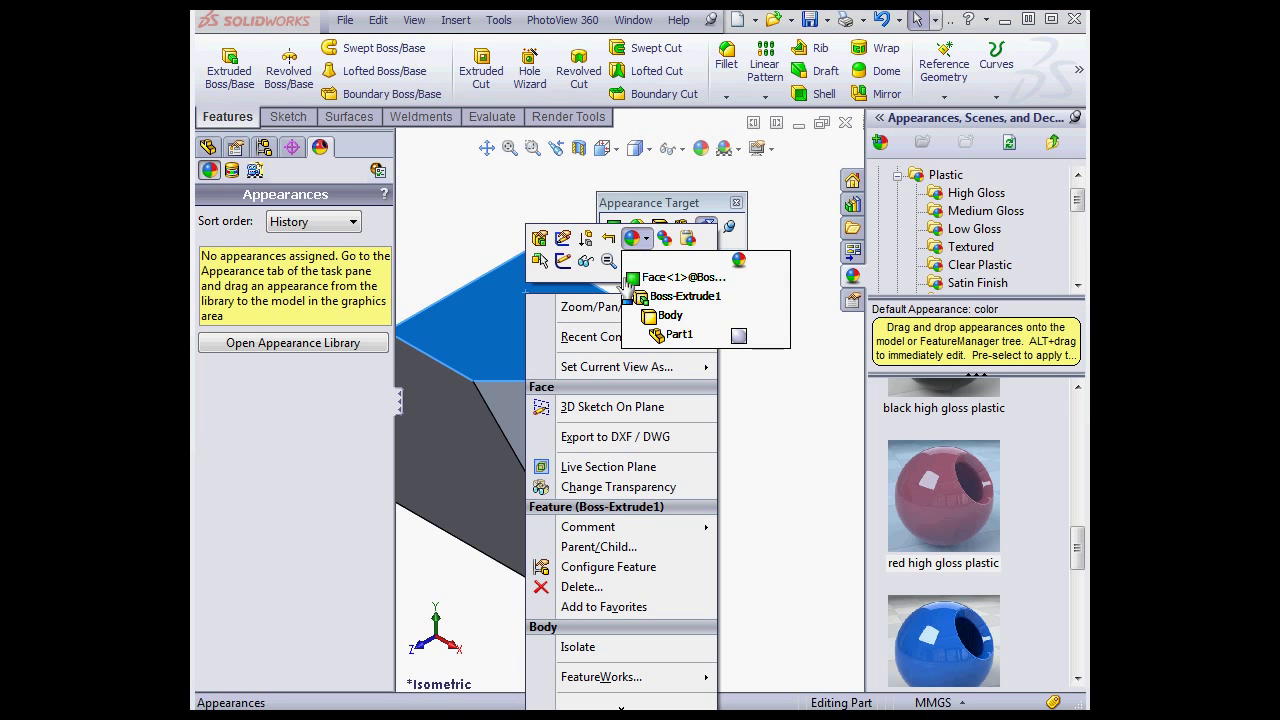
click(662, 319)
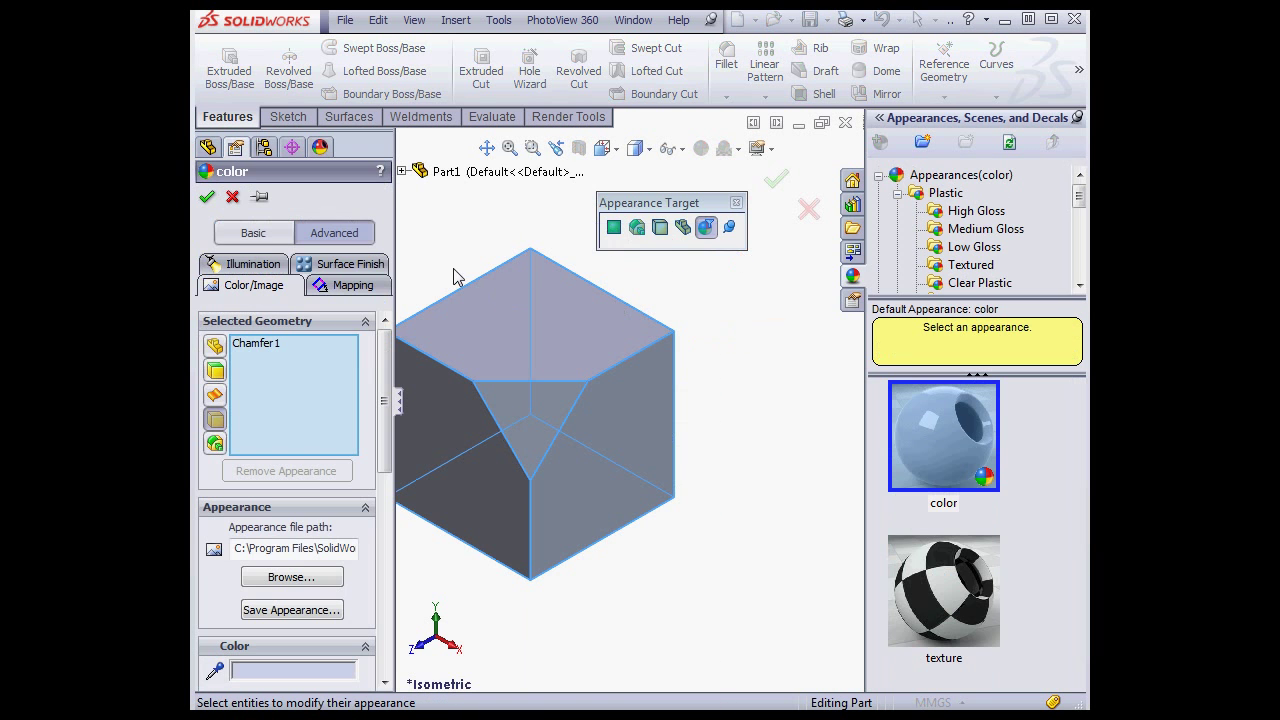
click(253, 232)
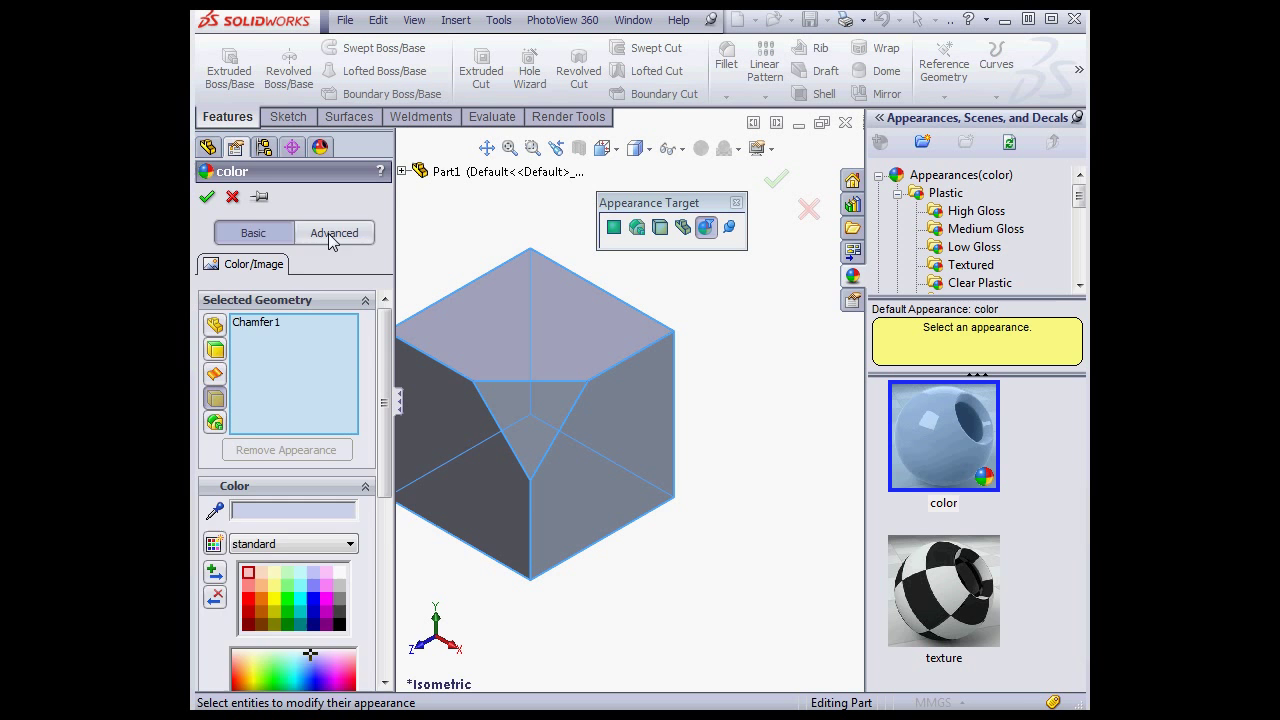
click(333, 232)
click(253, 263)
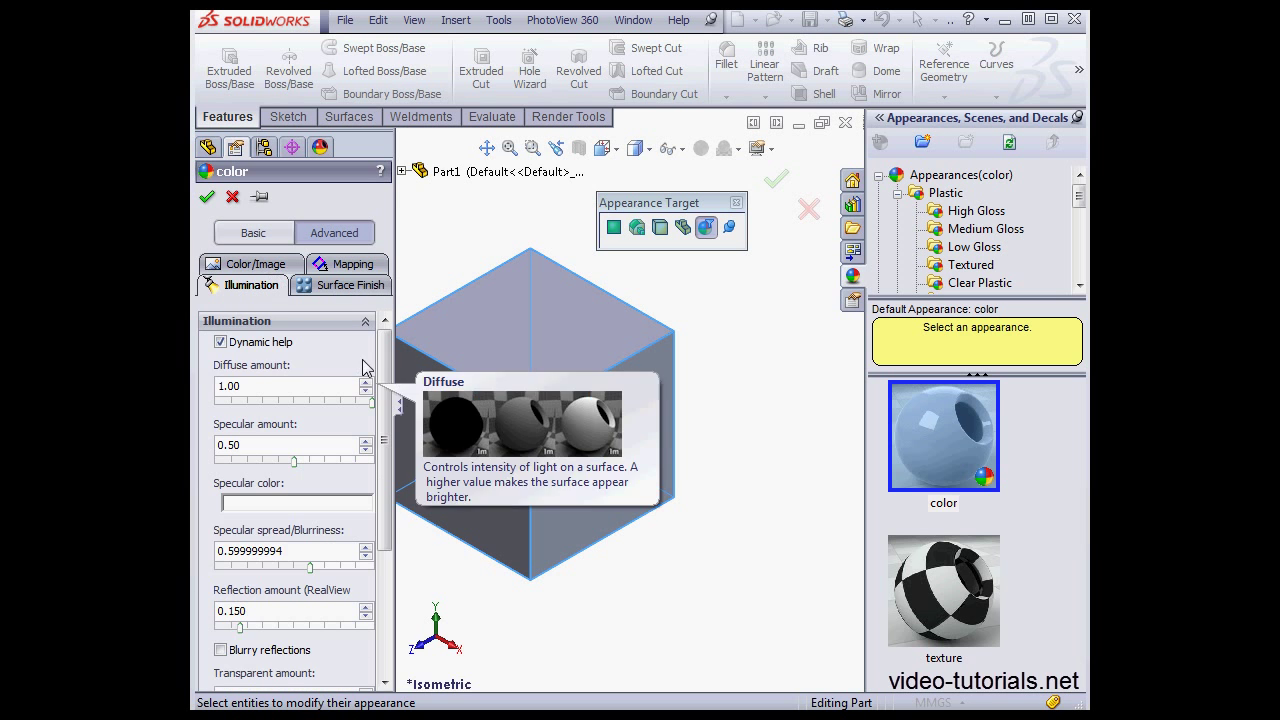
drag(383, 380, 408, 533)
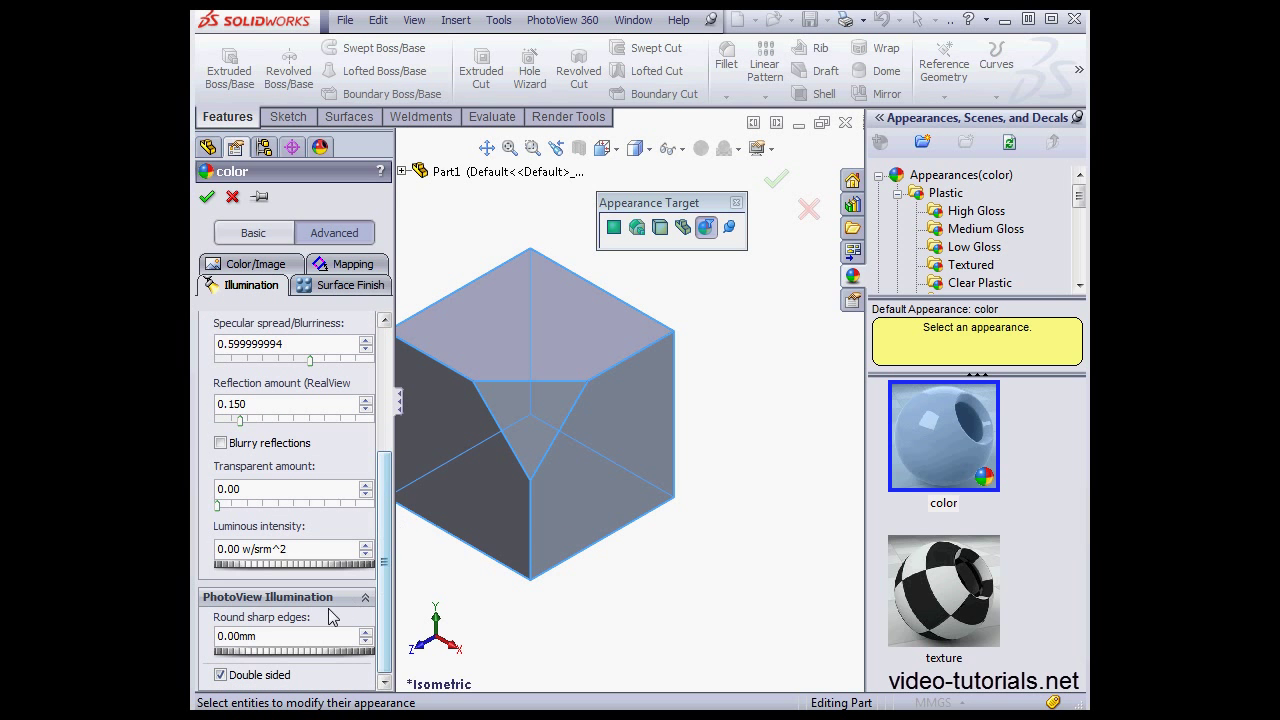
click(245, 652)
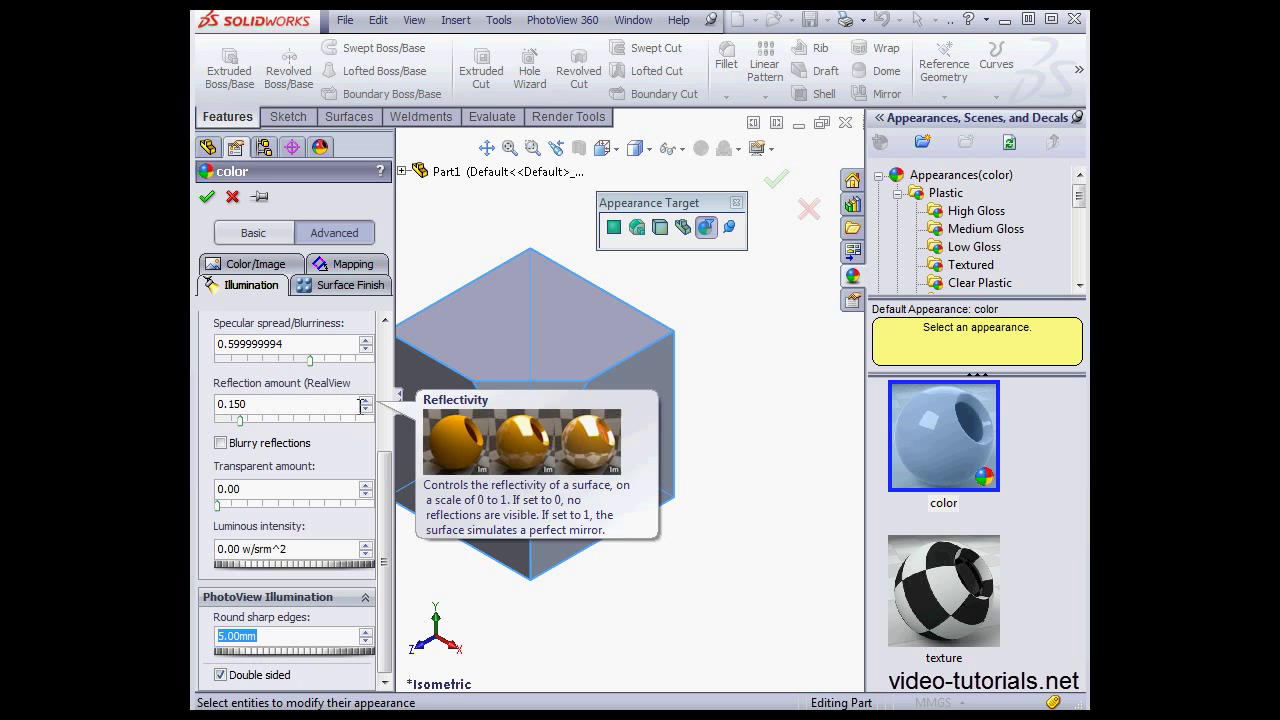
click(208, 198)
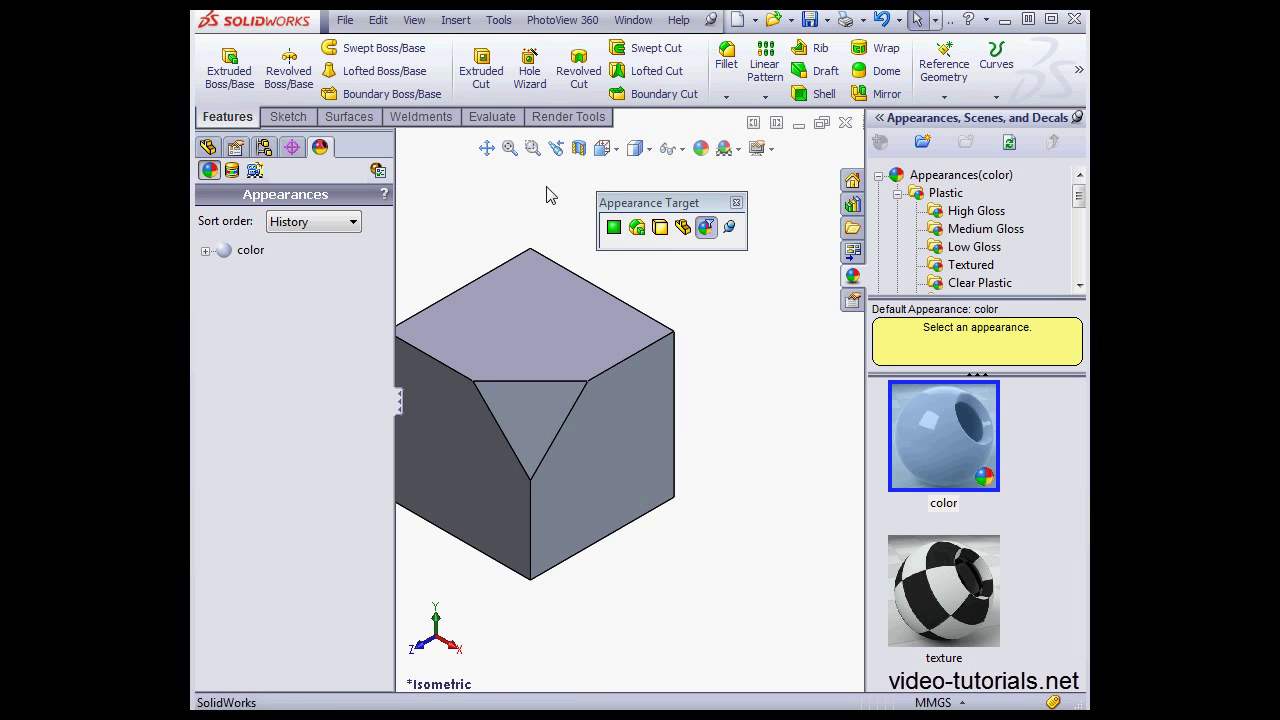
- Launch the PhotoView 360 Preview Window for the cube
click(580, 24)
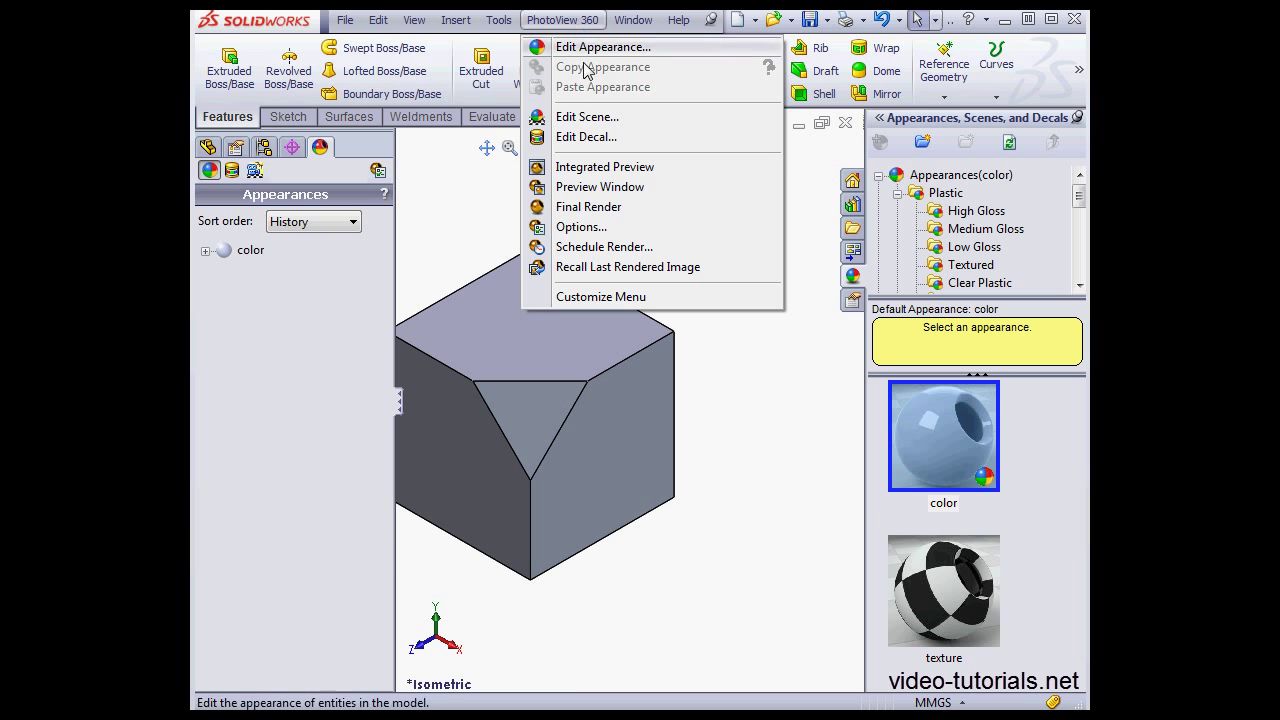
click(604, 190)
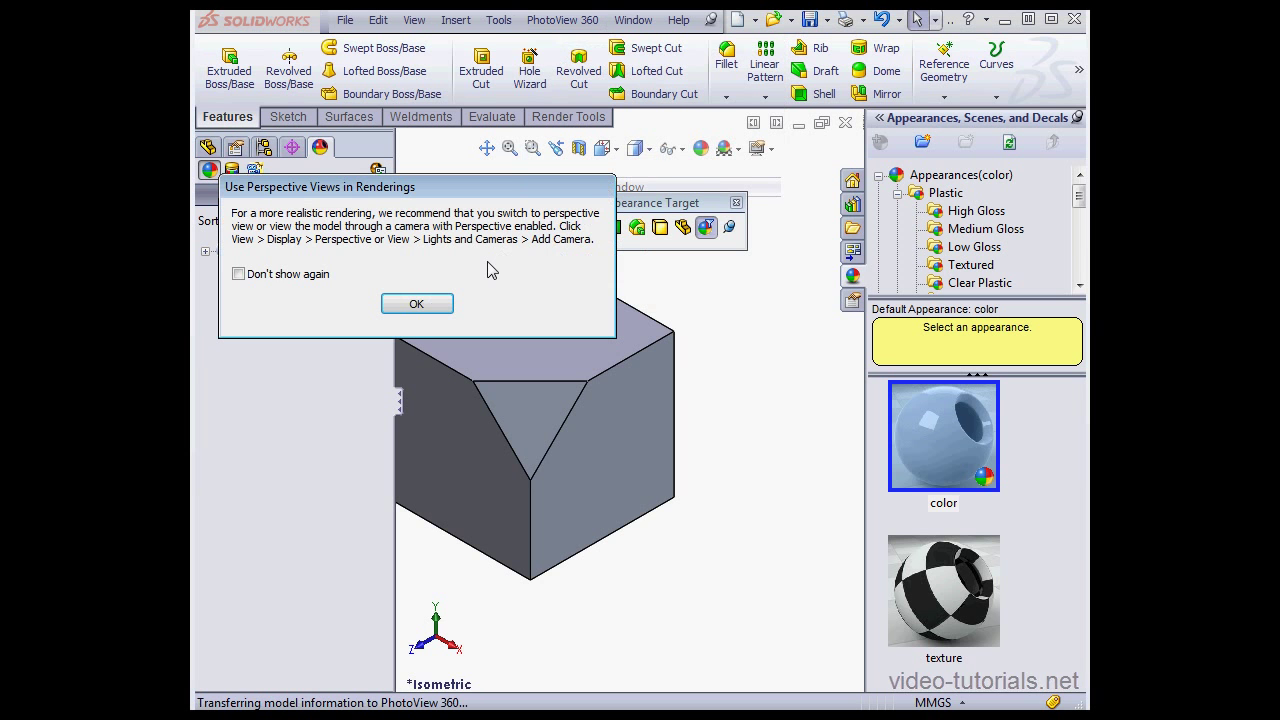
- Dismiss the perspective notice, view the rounded-edge render, then close the preview
click(416, 304)
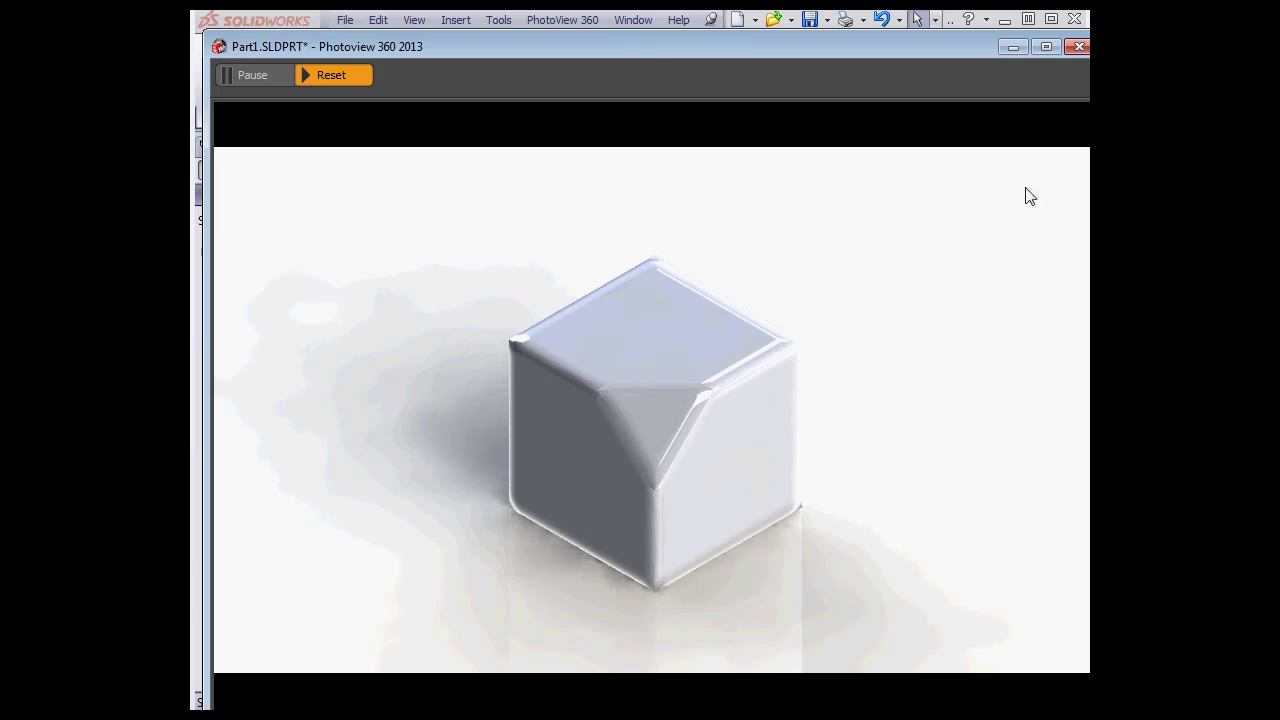
click(1077, 47)
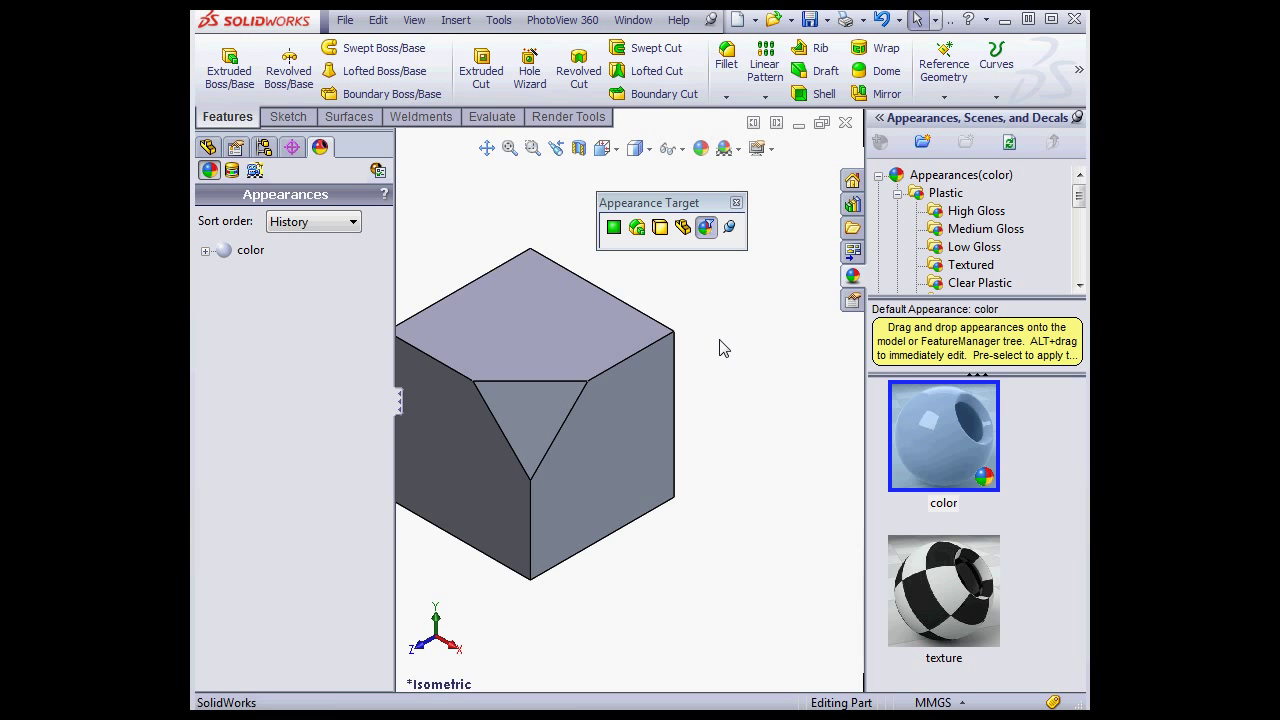
- In Document Properties > Model Display, turn off automatic scaling of appearance textures, surface finishes and decals
click(498, 19)
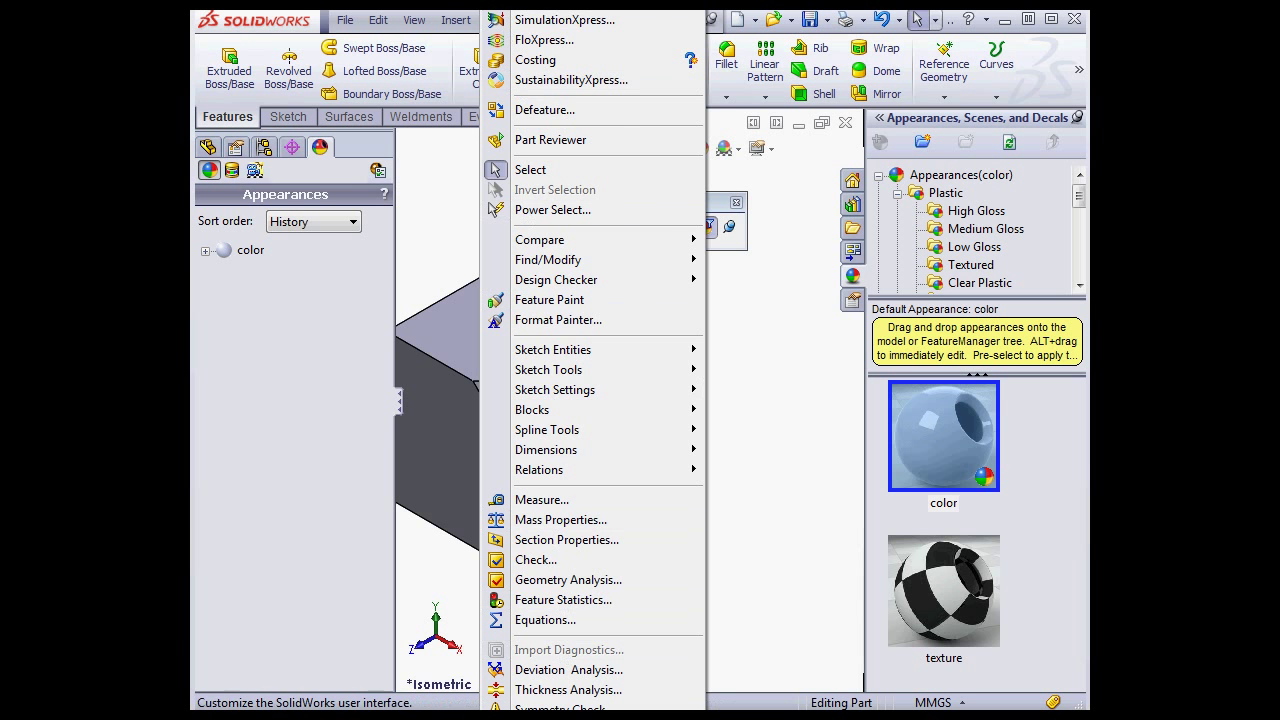
click(560, 709)
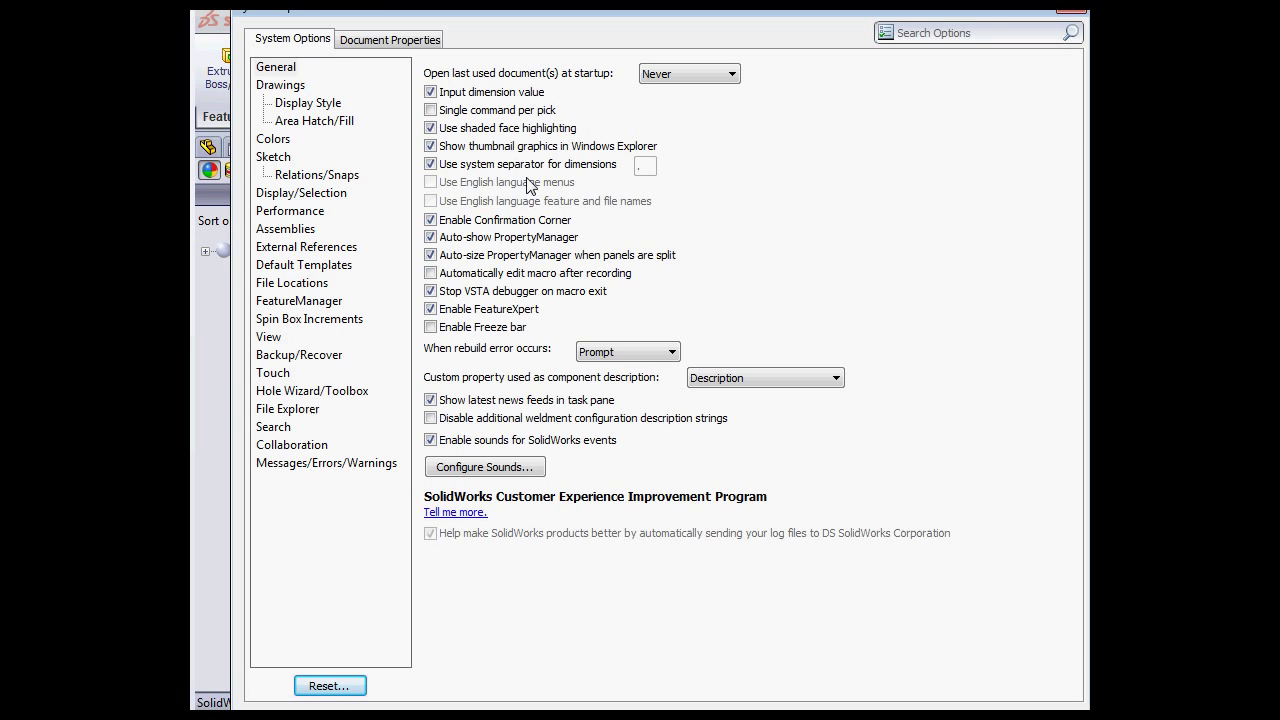
click(420, 42)
click(322, 212)
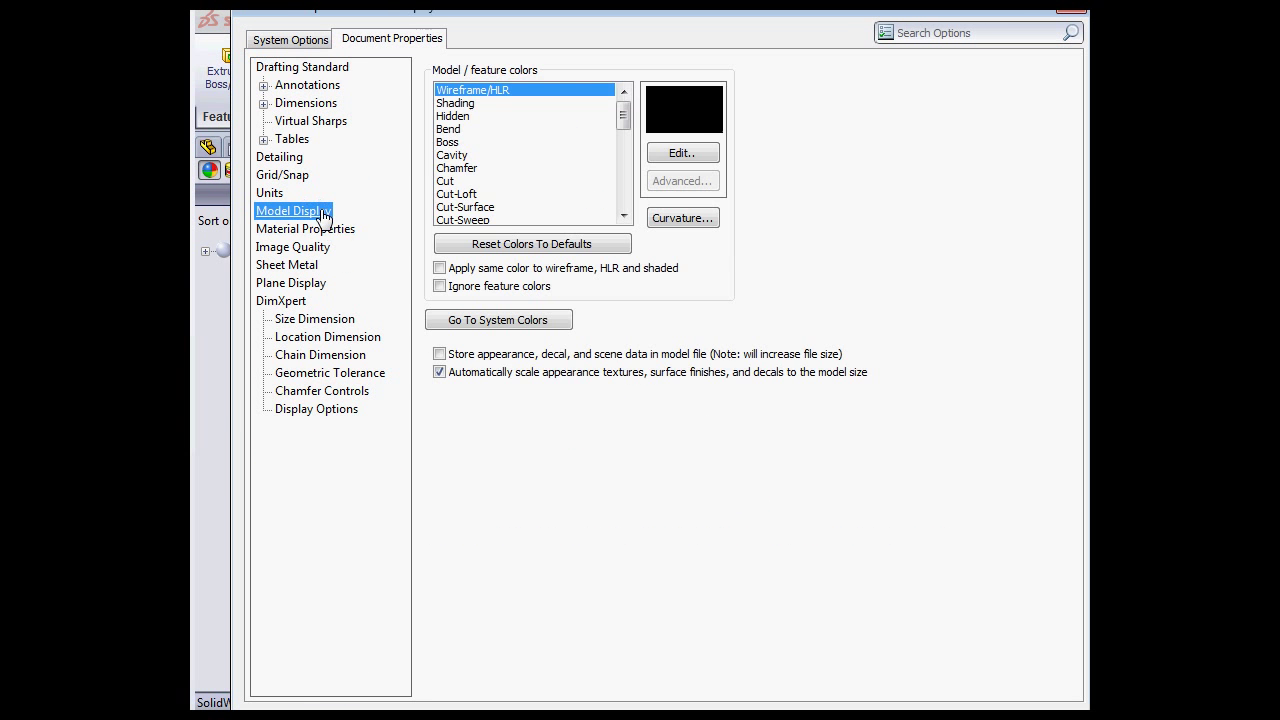
click(440, 373)
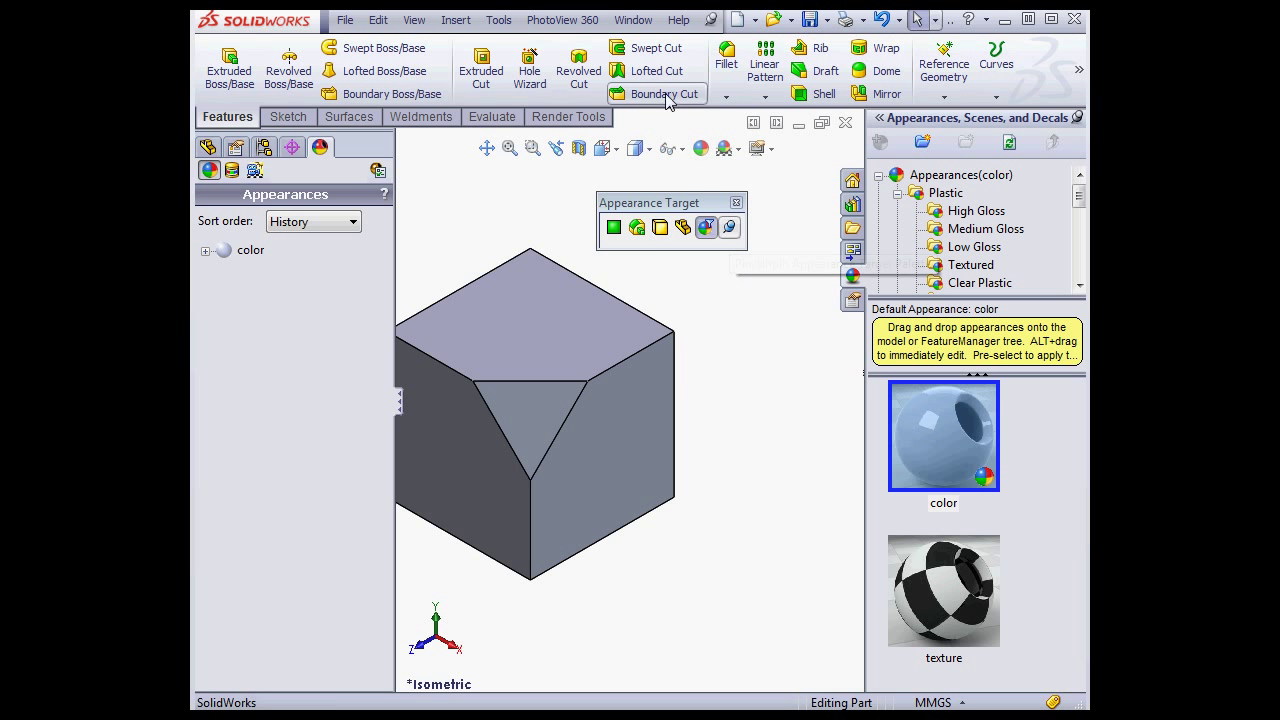
- Switch to Part2.SLDPRT, browse Plastic > Patterned to blue dimpled plastic, and auto-hide the Task Pane
click(633, 20)
click(672, 247)
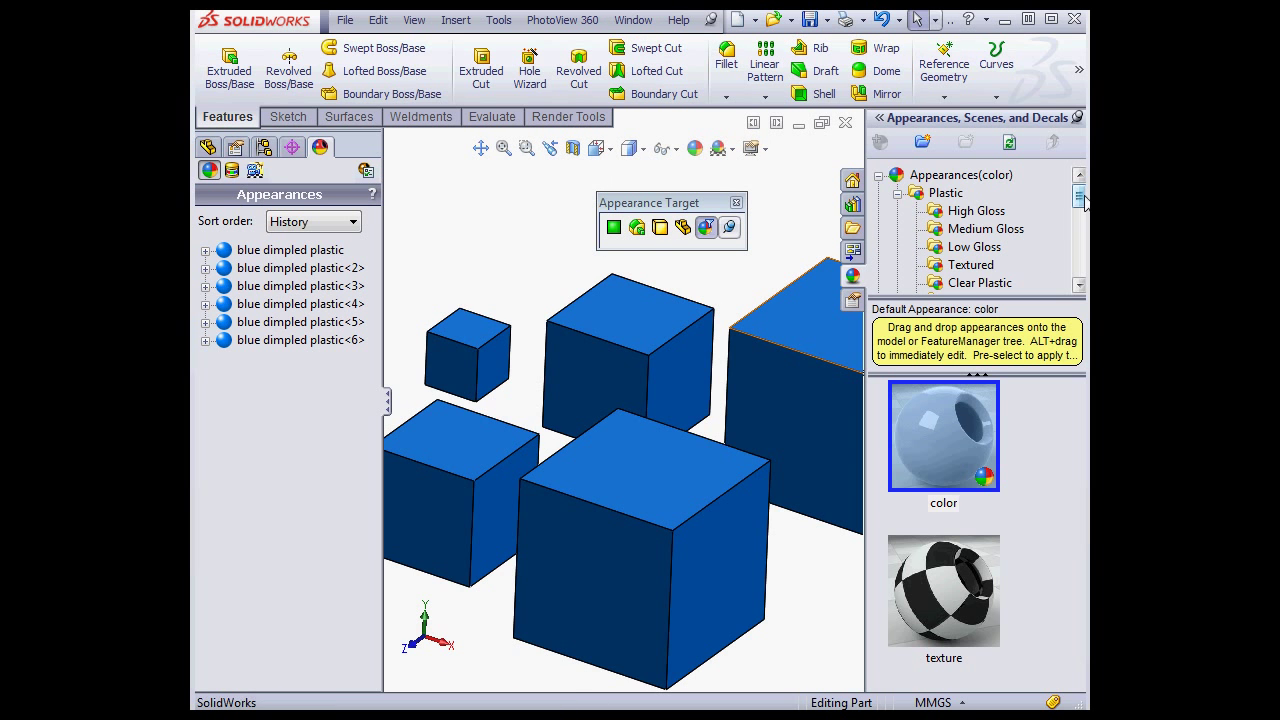
drag(1084, 200, 1078, 212)
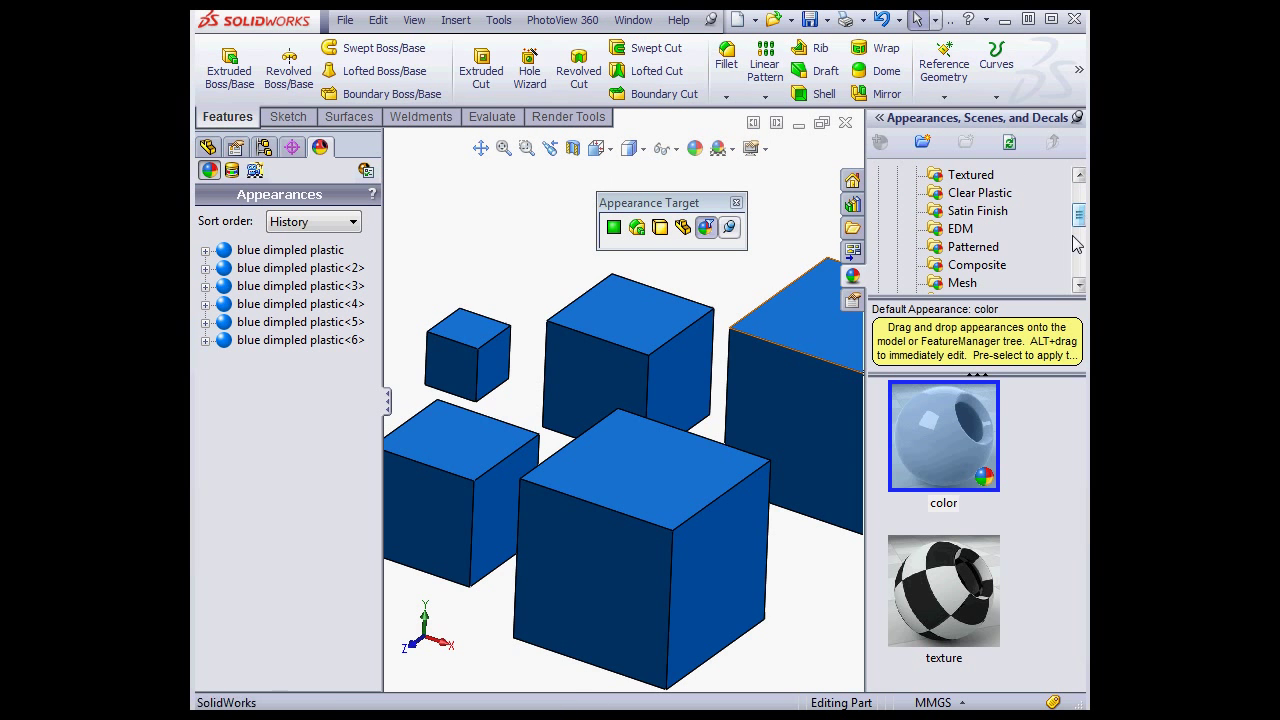
click(986, 249)
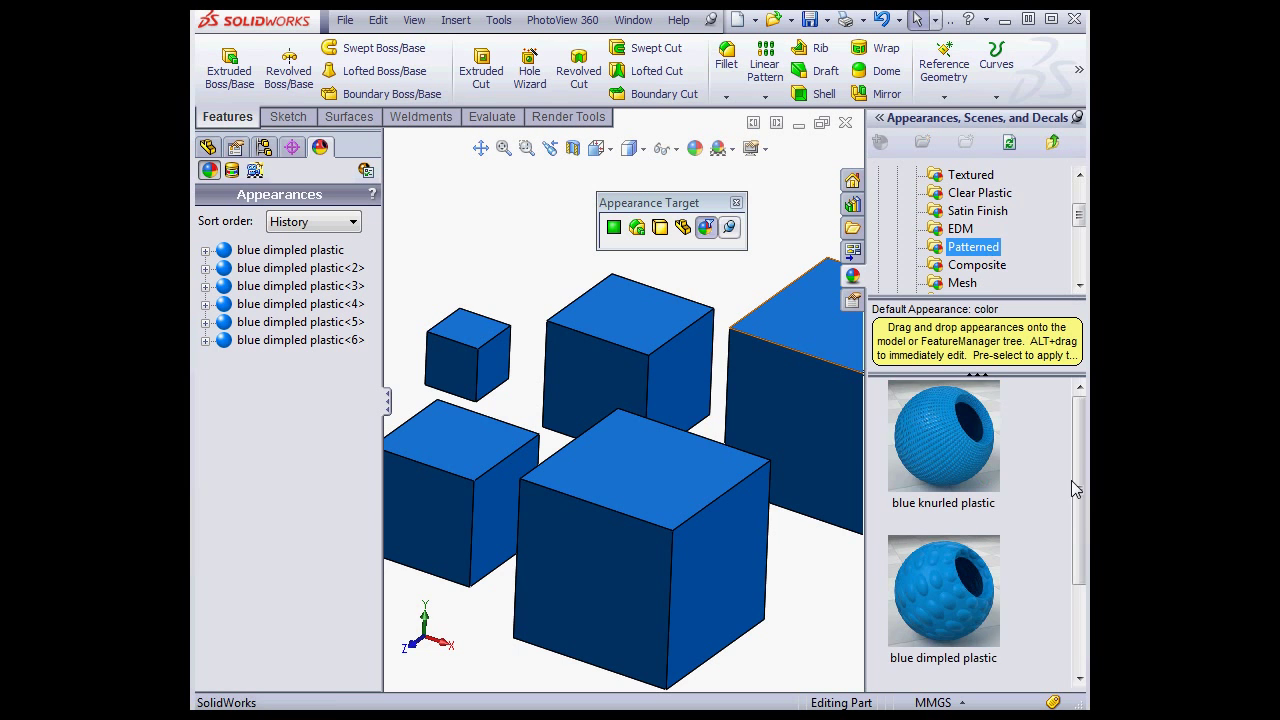
drag(1076, 481, 1078, 538)
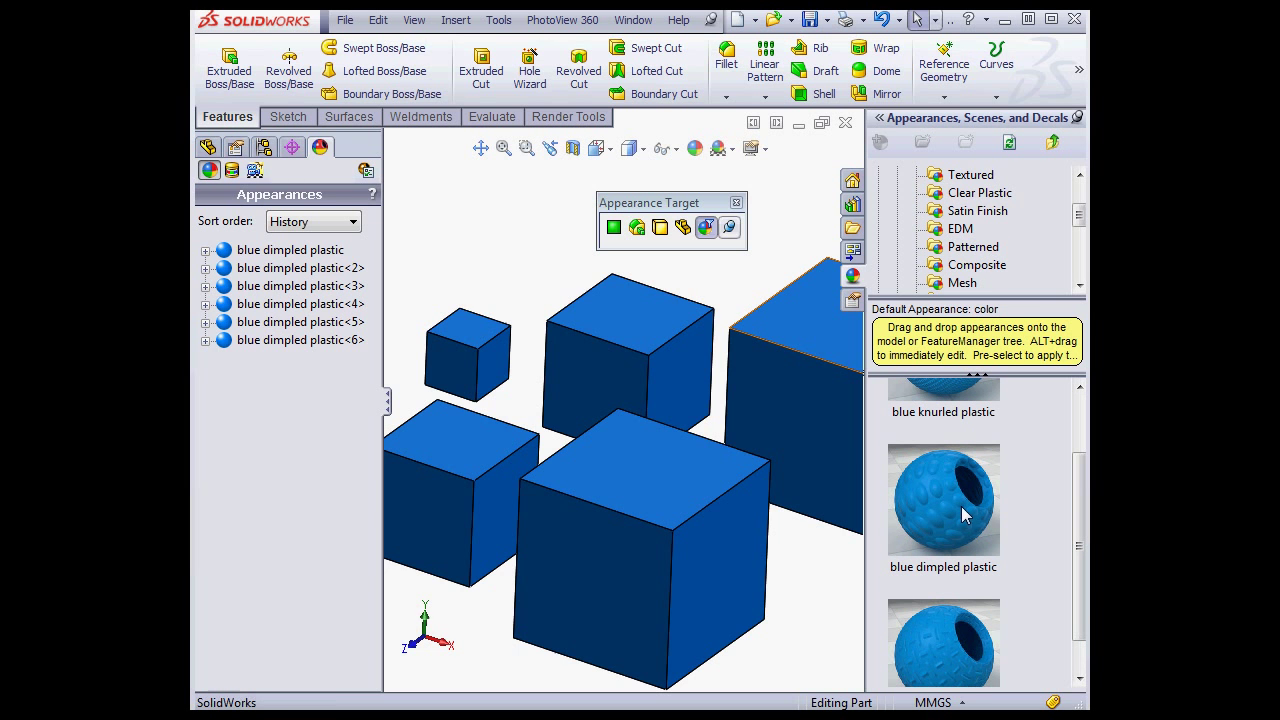
click(1077, 117)
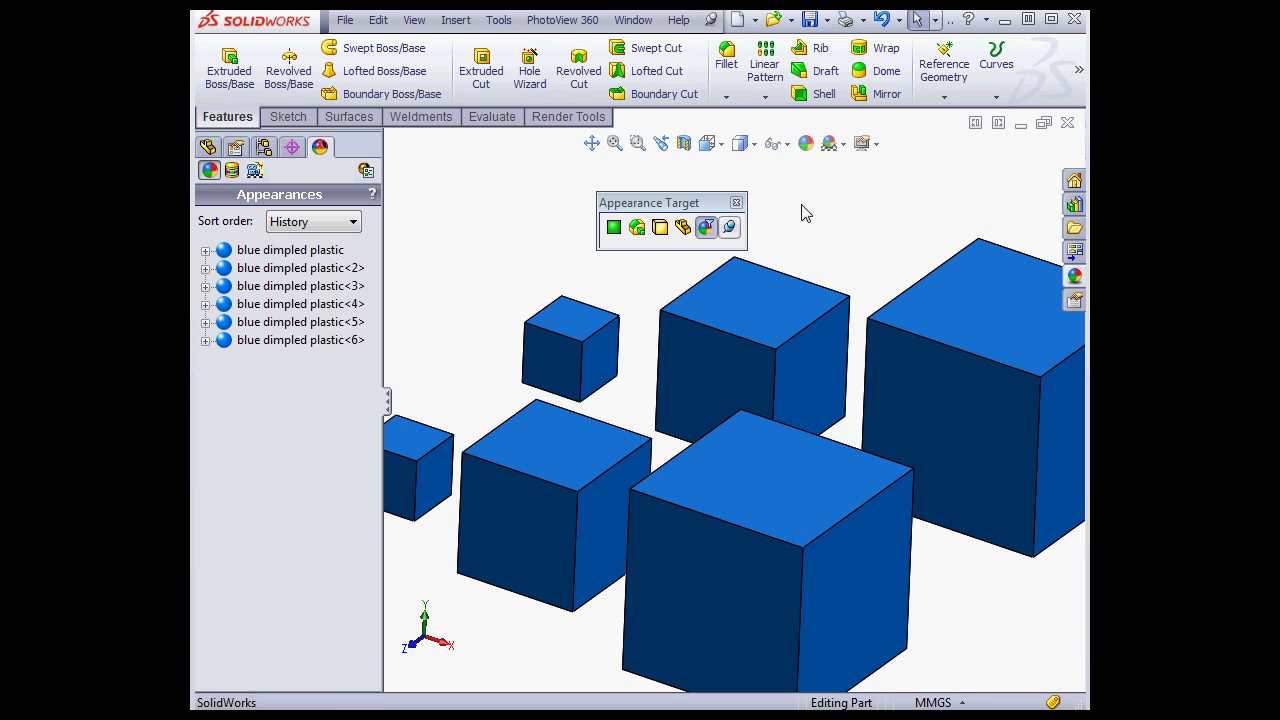
- Launch the PhotoView 360 Preview Window for the blue dimpled-plastic cubes
click(573, 27)
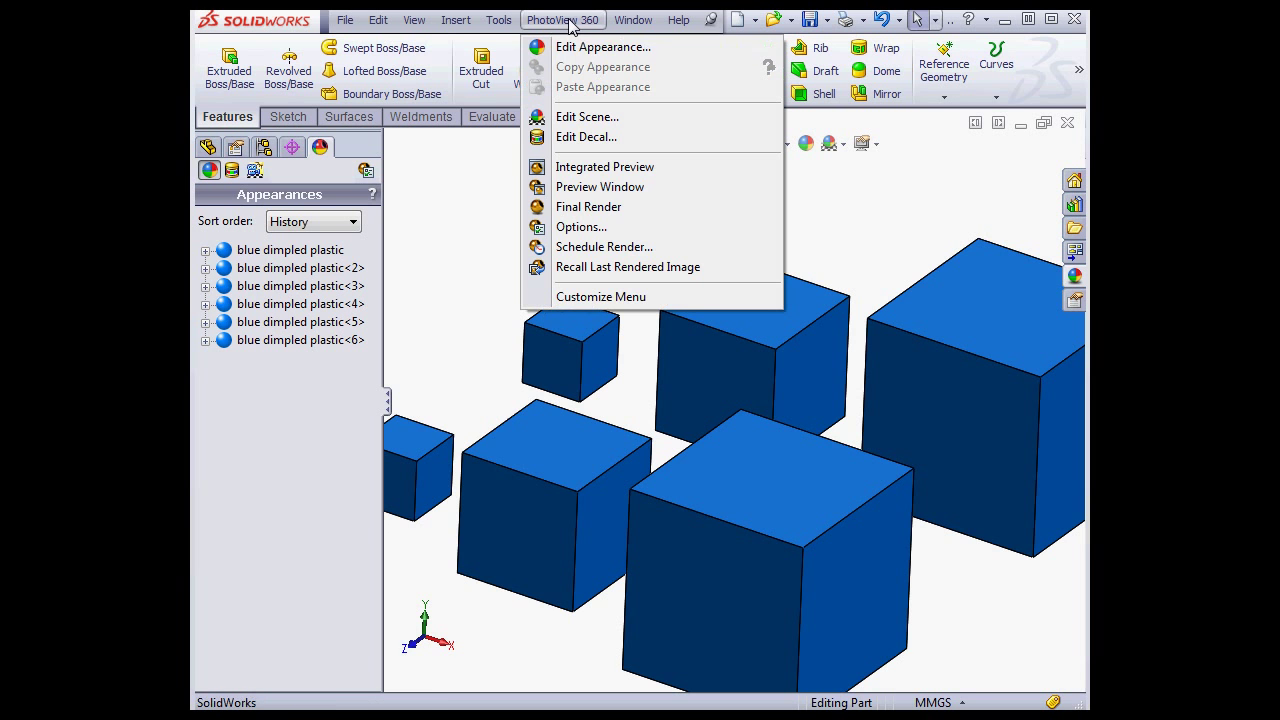
click(614, 185)
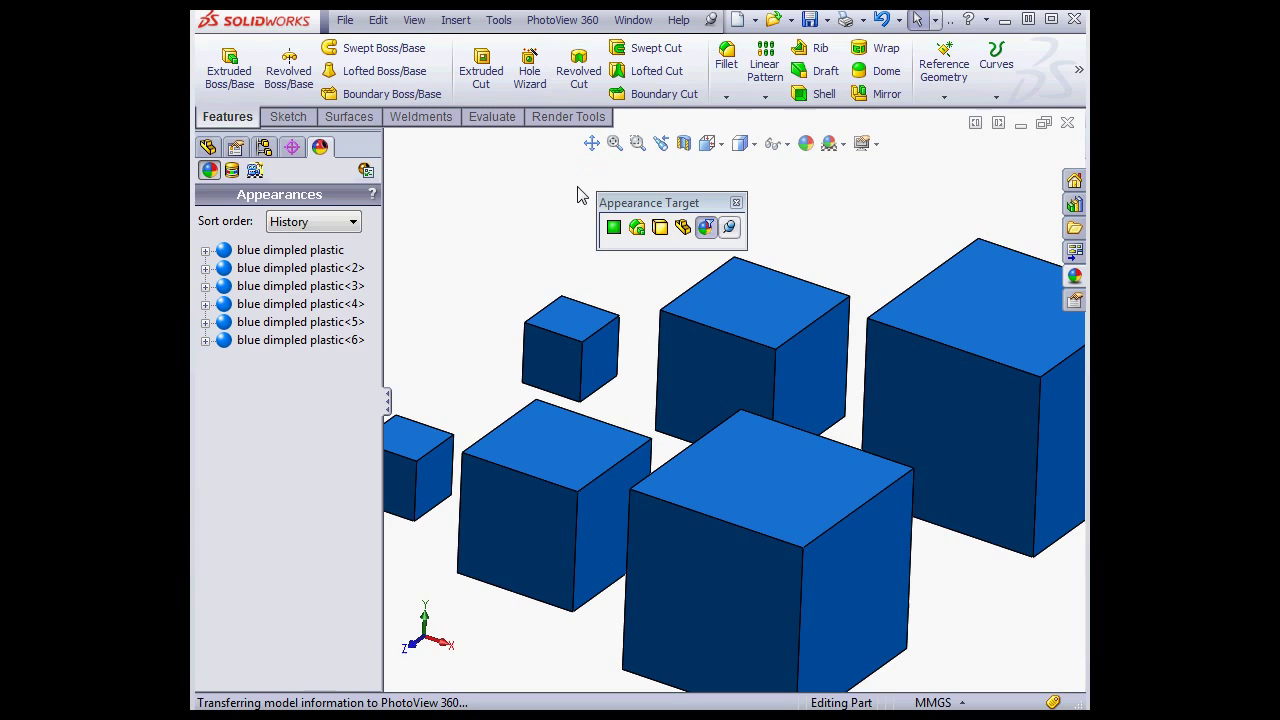